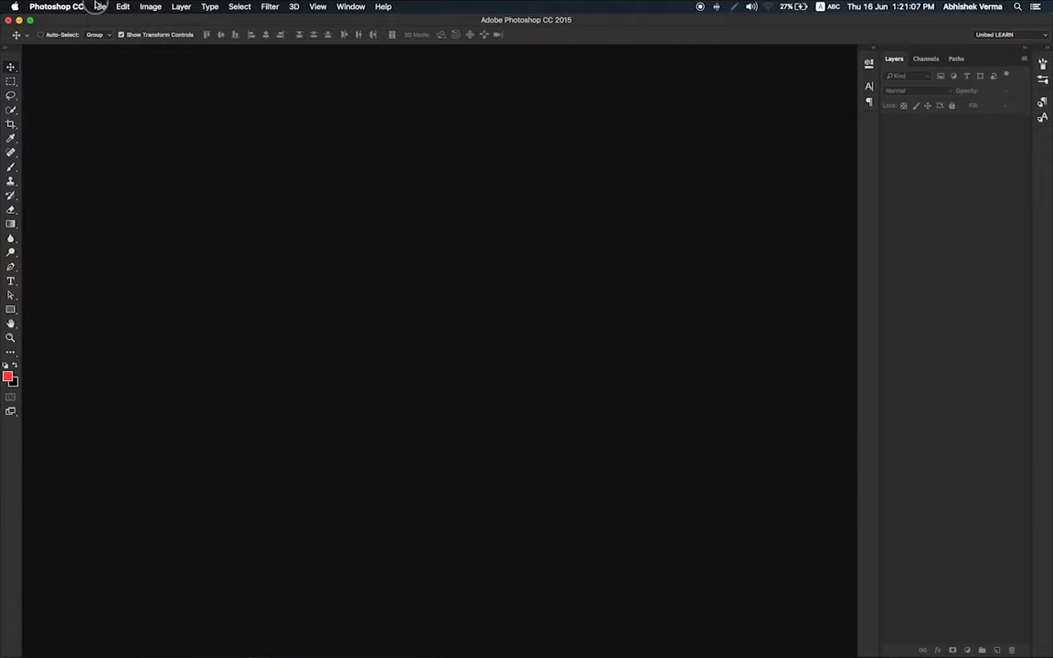
# Step: Open healthynails.jpg from the 'How to add a nail Polish' folder
pyautogui.click(97, 7)
pyautogui.click(108, 29)
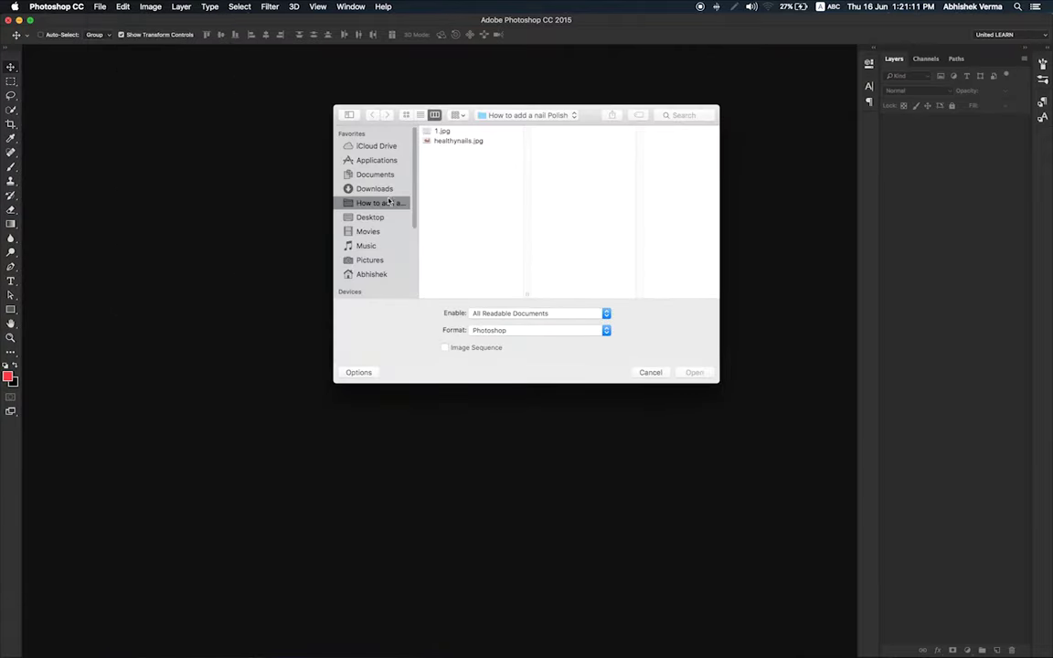
pyautogui.click(437, 142)
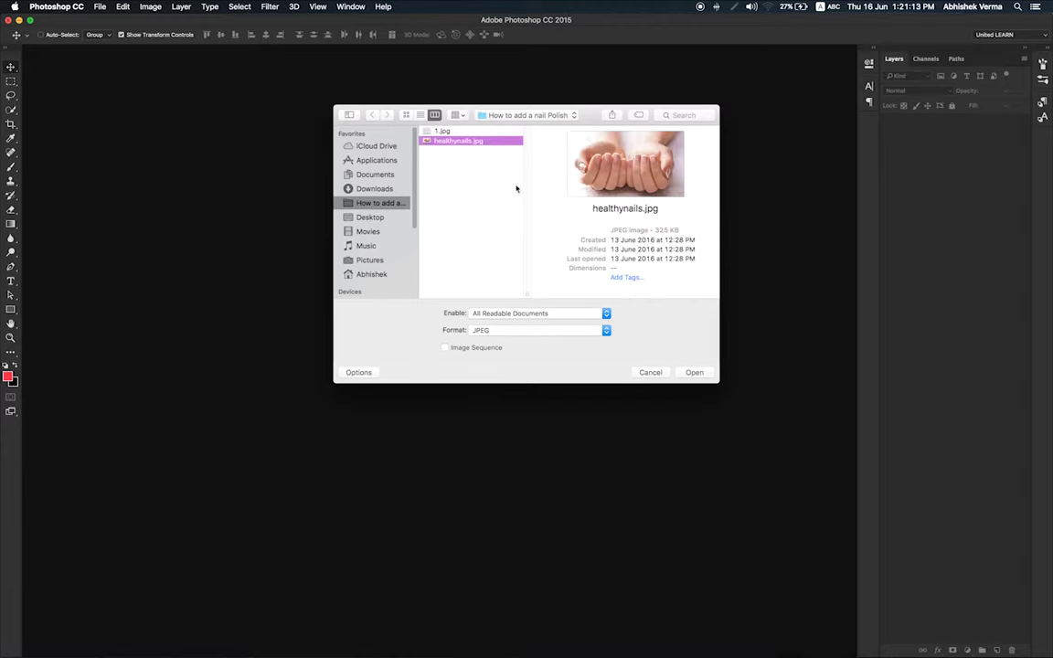
pyautogui.click(693, 373)
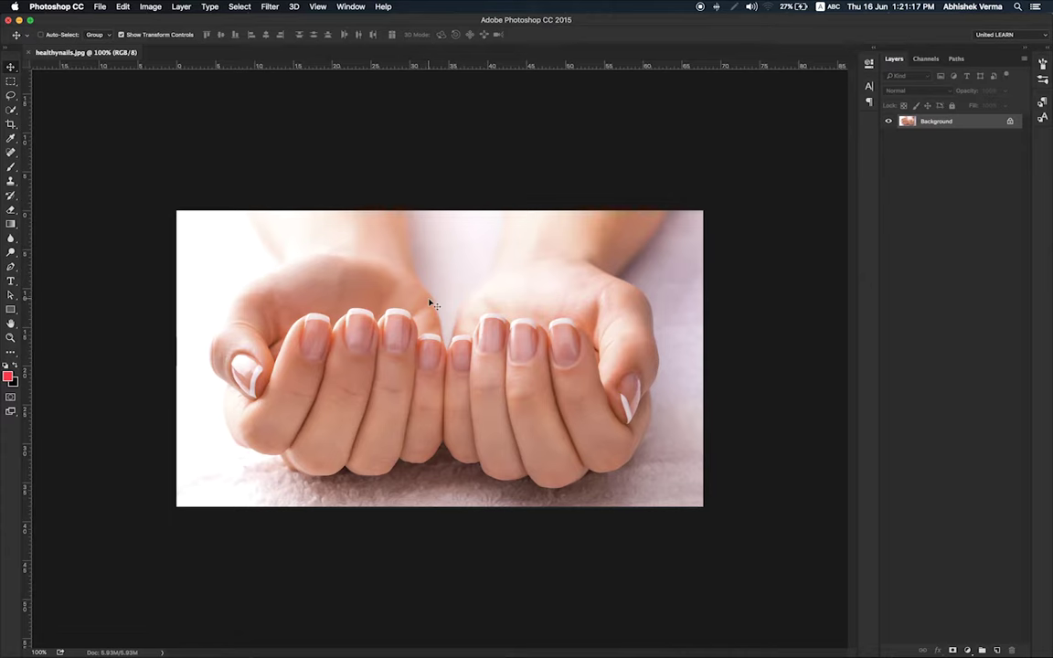
# Step: Add an empty Layer 1 above the photo and pick a coral red foreground colour for the Brush tool
pyautogui.scroll(5, 425, 305)
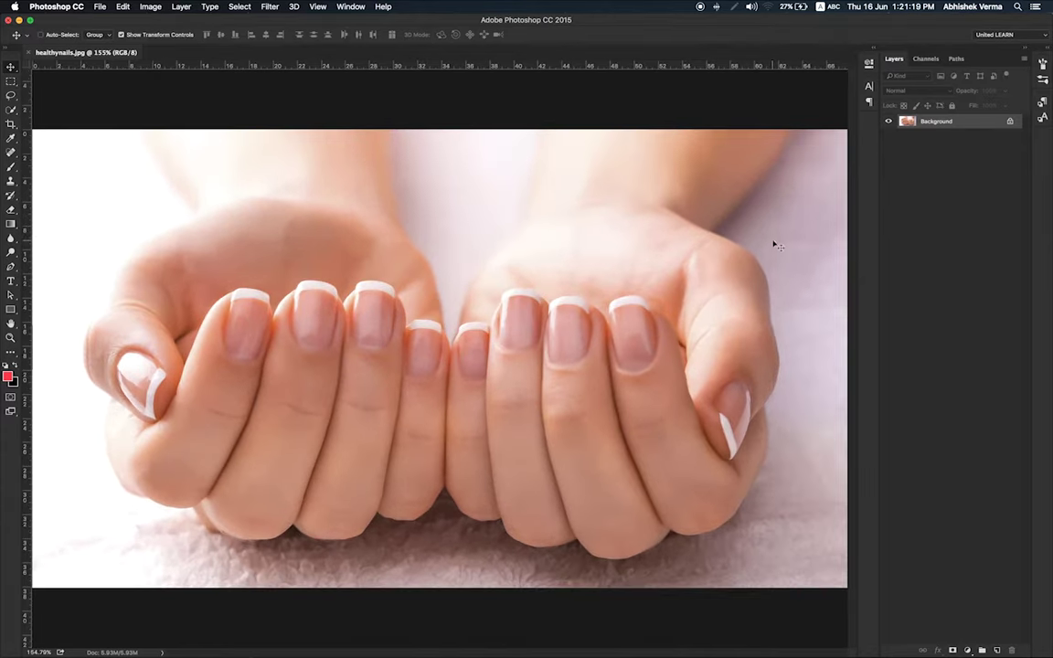
pyautogui.click(997, 650)
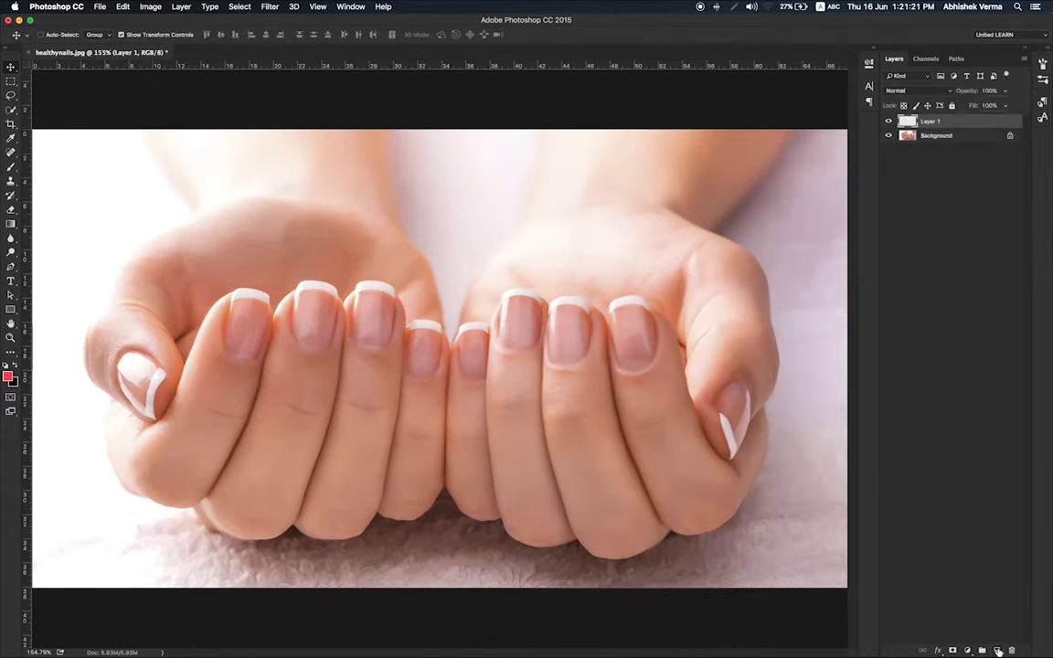
pyautogui.click(12, 167)
pyautogui.click(8, 375)
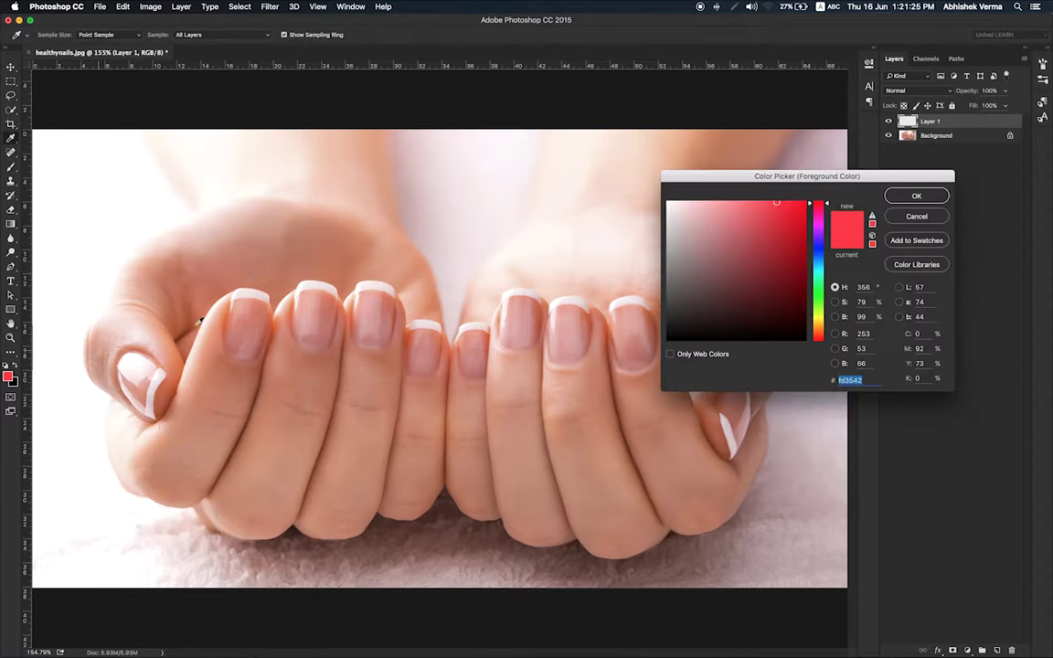
pyautogui.click(774, 208)
pyautogui.click(774, 206)
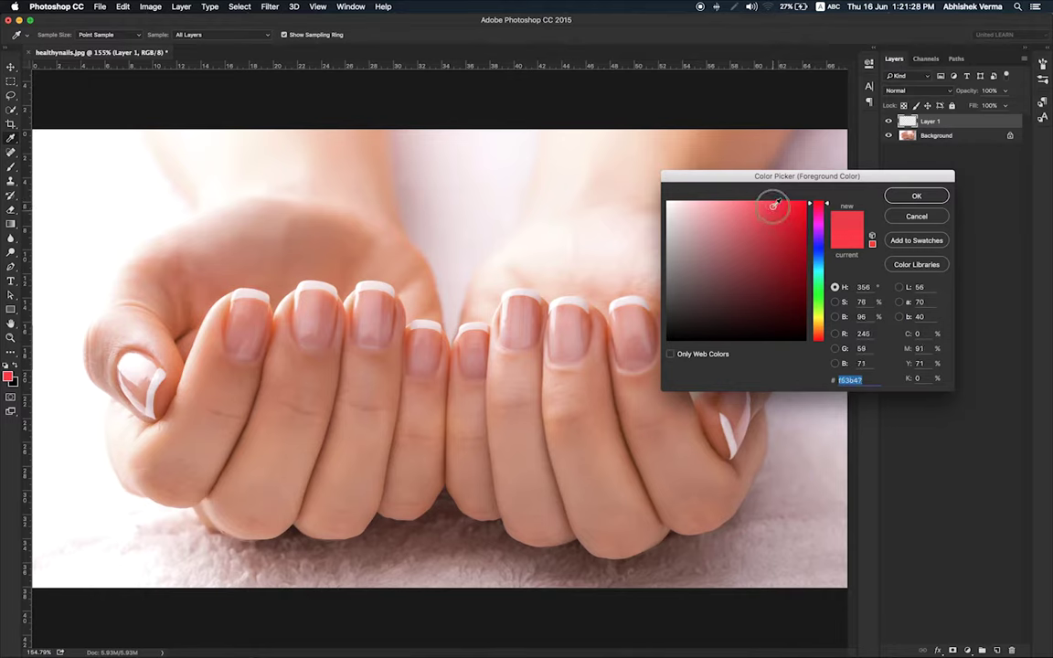
pyautogui.click(938, 195)
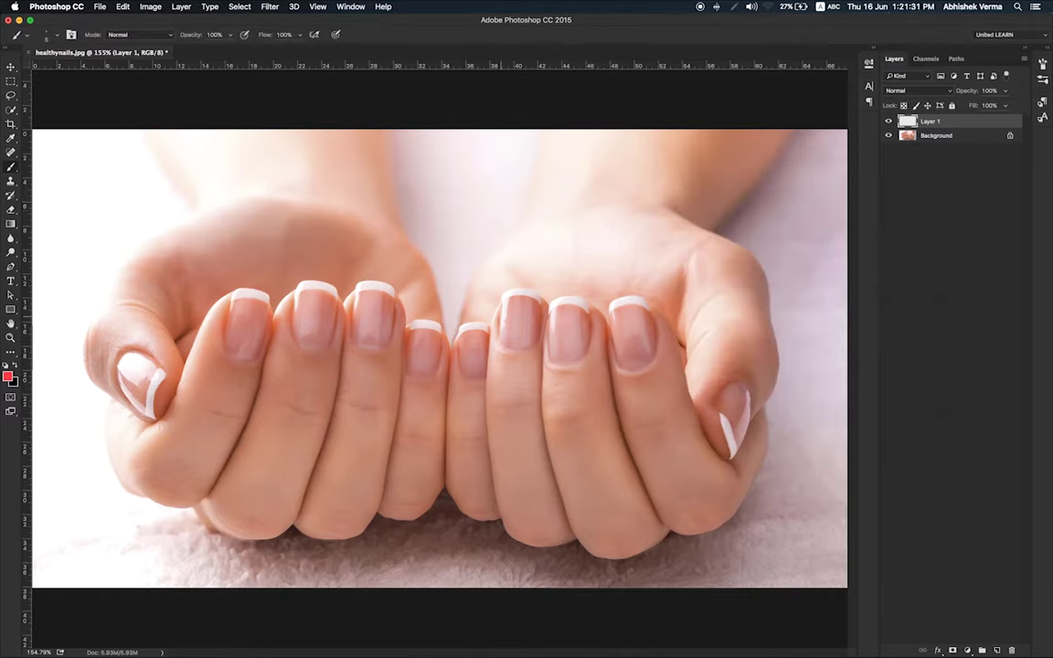
pyautogui.click(58, 37)
# Step: Set the brush size to 47 px
pyautogui.moveTo(64, 71); pyautogui.dragTo(82, 70)
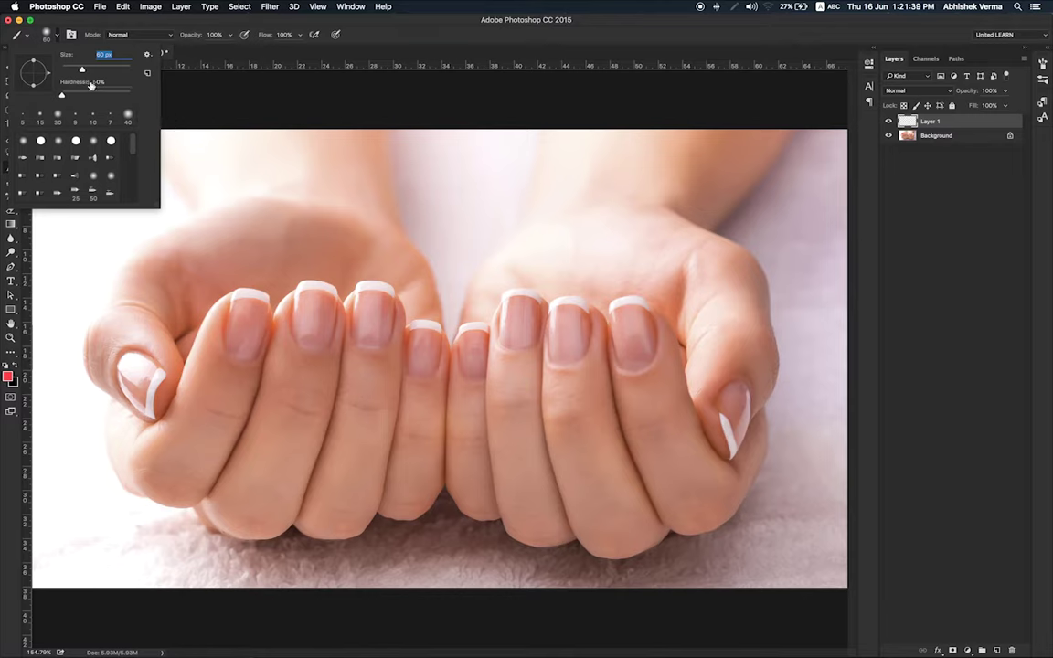
pyautogui.moveTo(80, 70); pyautogui.dragTo(77, 70)
pyautogui.press('Return')
# Step: Paint red over the left hand's four fingernails and the first right-hand nail on Layer 1
pyautogui.moveTo(243, 307)
pyautogui.mouseDown()
pyautogui.moveTo(249, 300)
pyautogui.moveTo(248, 359)
pyautogui.mouseUp()
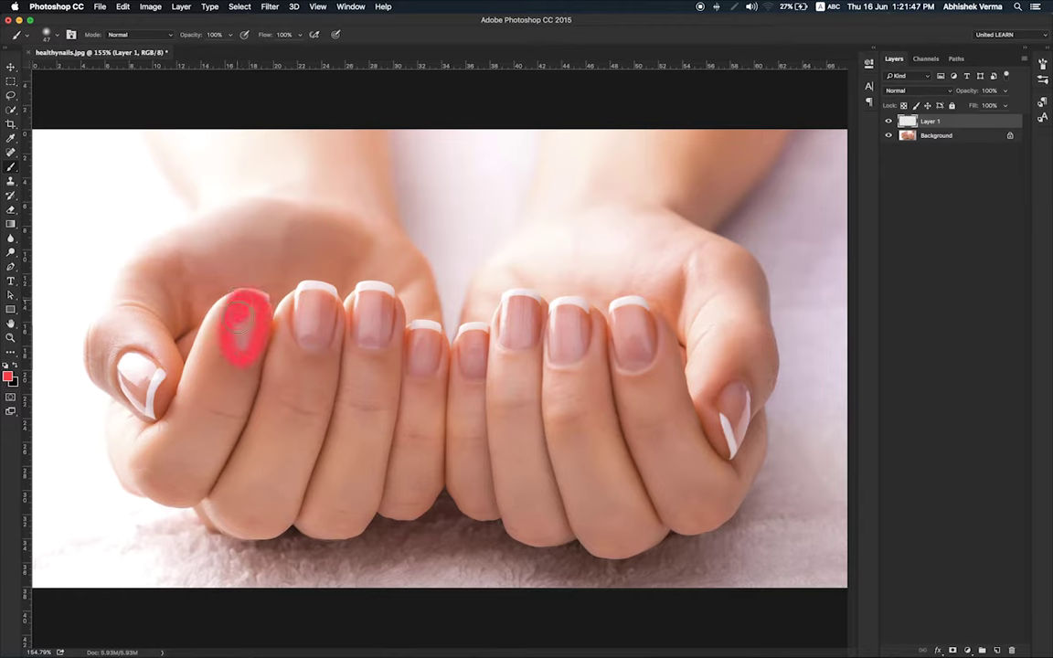
pyautogui.moveTo(233, 320); pyautogui.dragTo(246, 314)
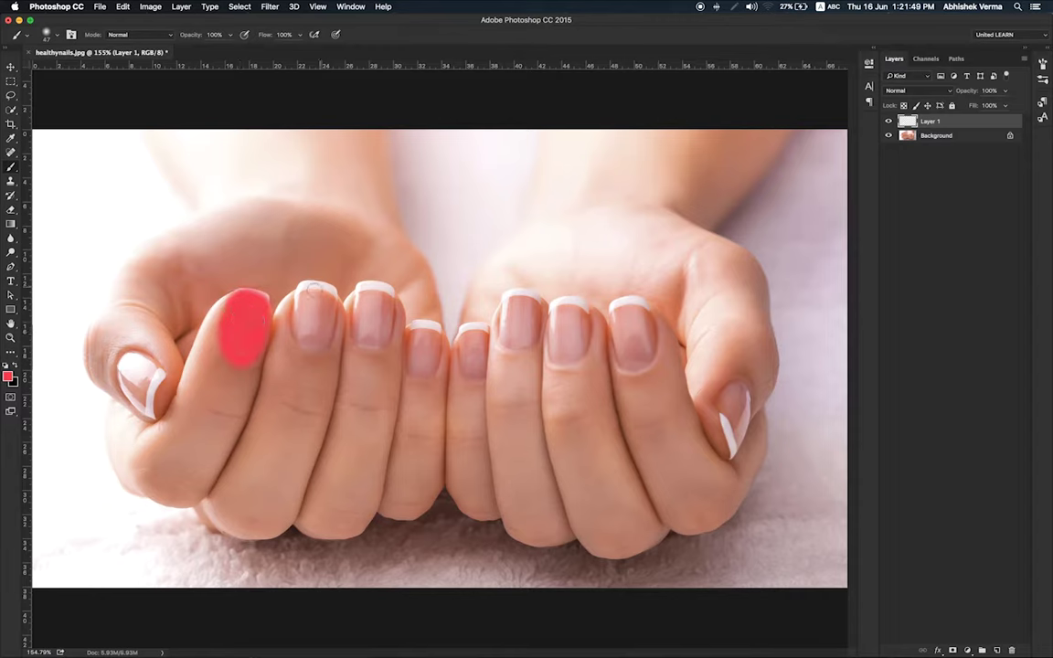
pyautogui.moveTo(302, 290)
pyautogui.mouseDown()
pyautogui.moveTo(311, 330)
pyautogui.moveTo(307, 305)
pyautogui.moveTo(312, 315)
pyautogui.mouseUp()
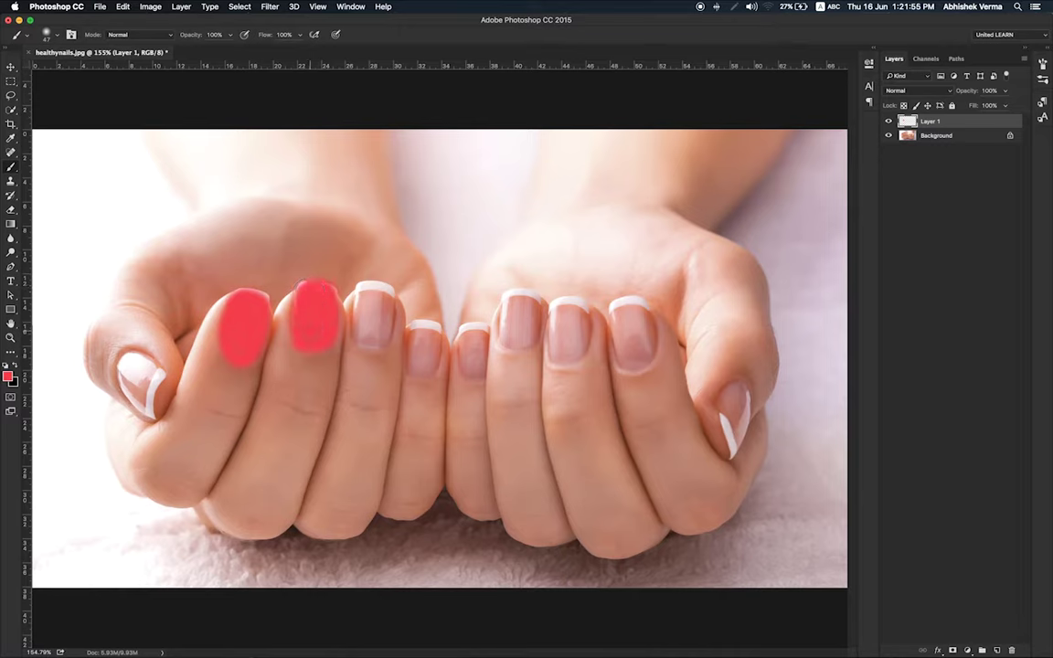
pyautogui.moveTo(363, 289)
pyautogui.mouseDown()
pyautogui.moveTo(388, 313)
pyautogui.moveTo(370, 325)
pyautogui.mouseUp()
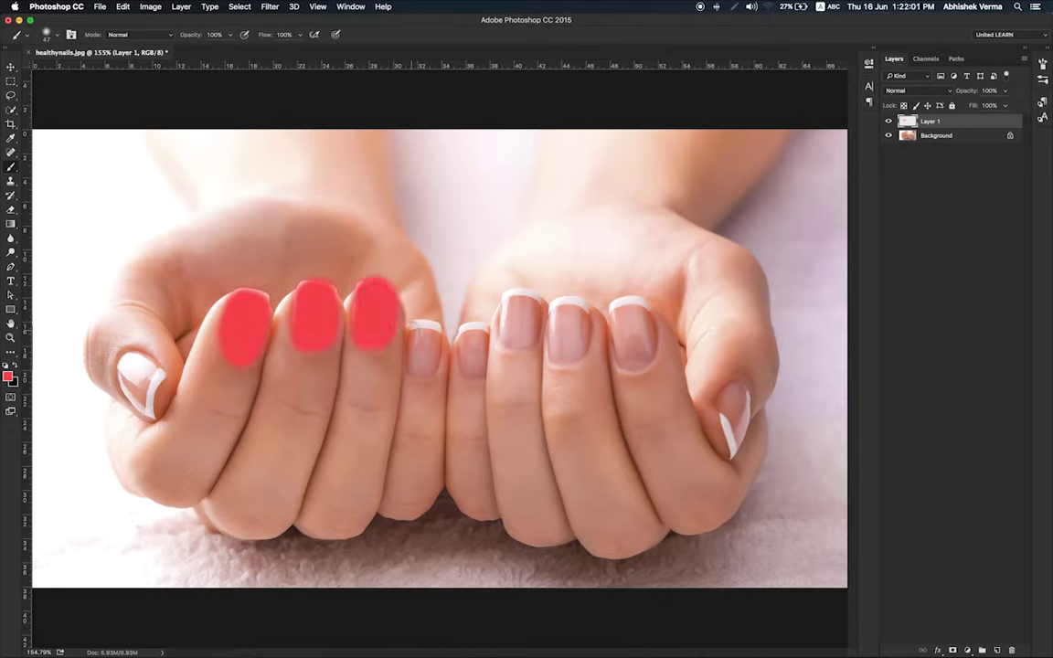
pyautogui.moveTo(417, 341)
pyautogui.mouseDown()
pyautogui.moveTo(437, 329)
pyautogui.moveTo(479, 351)
pyautogui.moveTo(472, 344)
pyautogui.mouseUp()
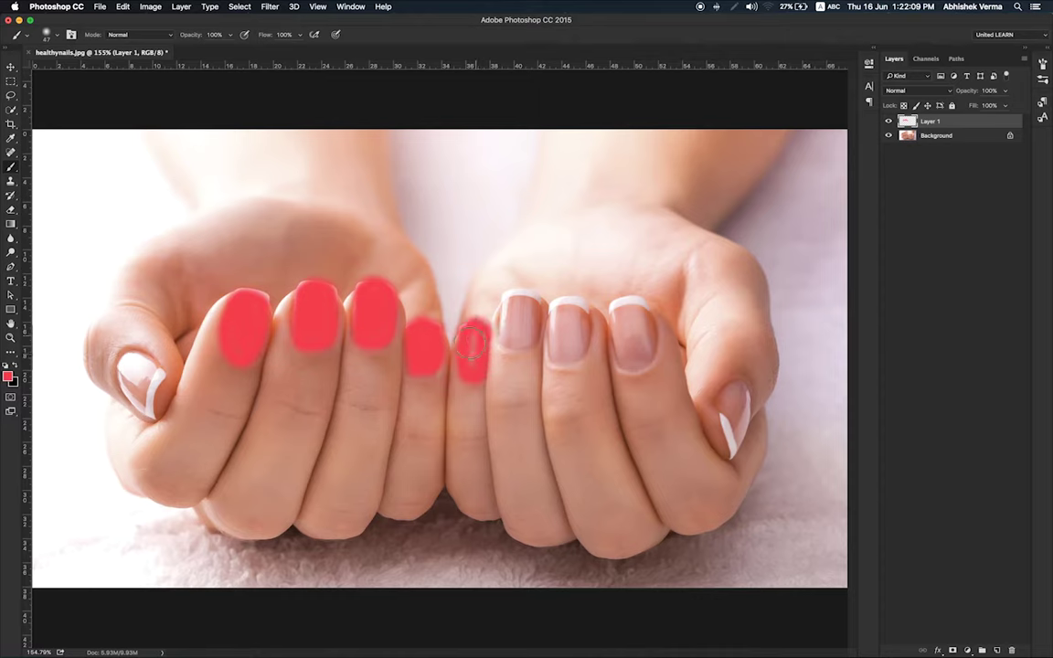
# Step: Paint red over the remaining right-hand fingernails and both thumbnails on Layer 1
pyautogui.moveTo(506, 299)
pyautogui.mouseDown()
pyautogui.moveTo(534, 332)
pyautogui.moveTo(522, 331)
pyautogui.mouseUp()
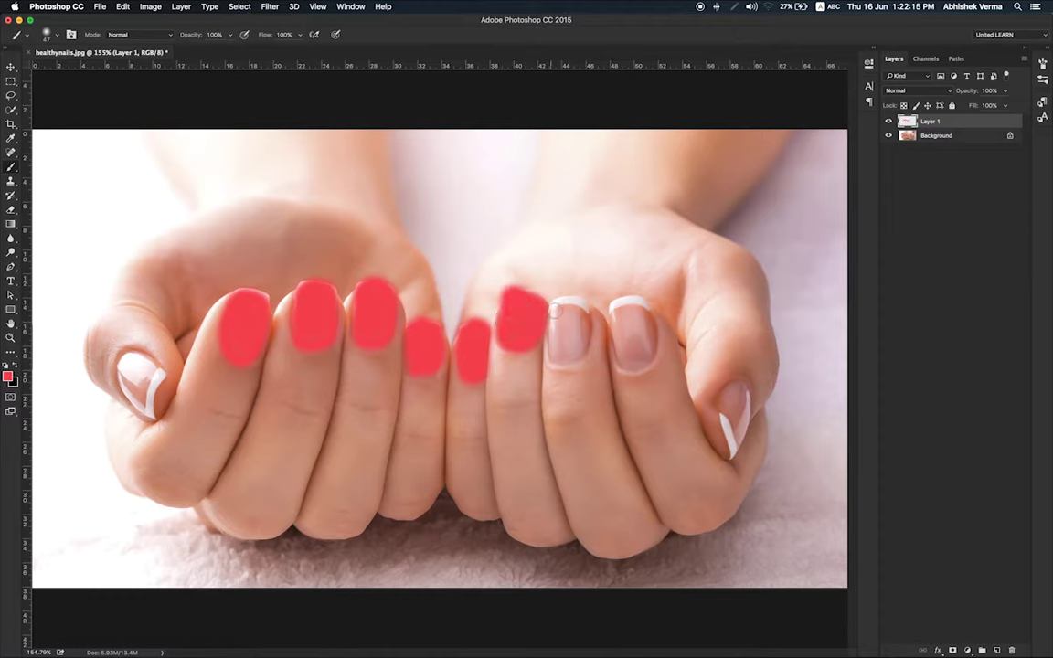
pyautogui.moveTo(555, 310)
pyautogui.mouseDown()
pyautogui.moveTo(585, 308)
pyautogui.moveTo(578, 327)
pyautogui.mouseUp()
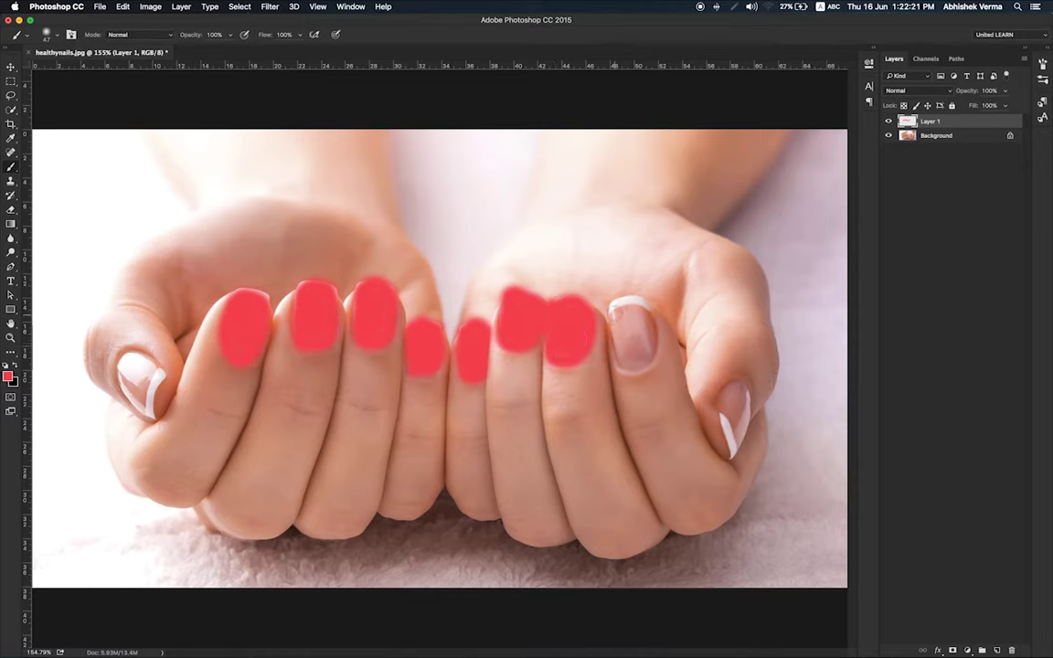
pyautogui.moveTo(612, 311)
pyautogui.mouseDown()
pyautogui.moveTo(651, 324)
pyautogui.moveTo(624, 346)
pyautogui.mouseUp()
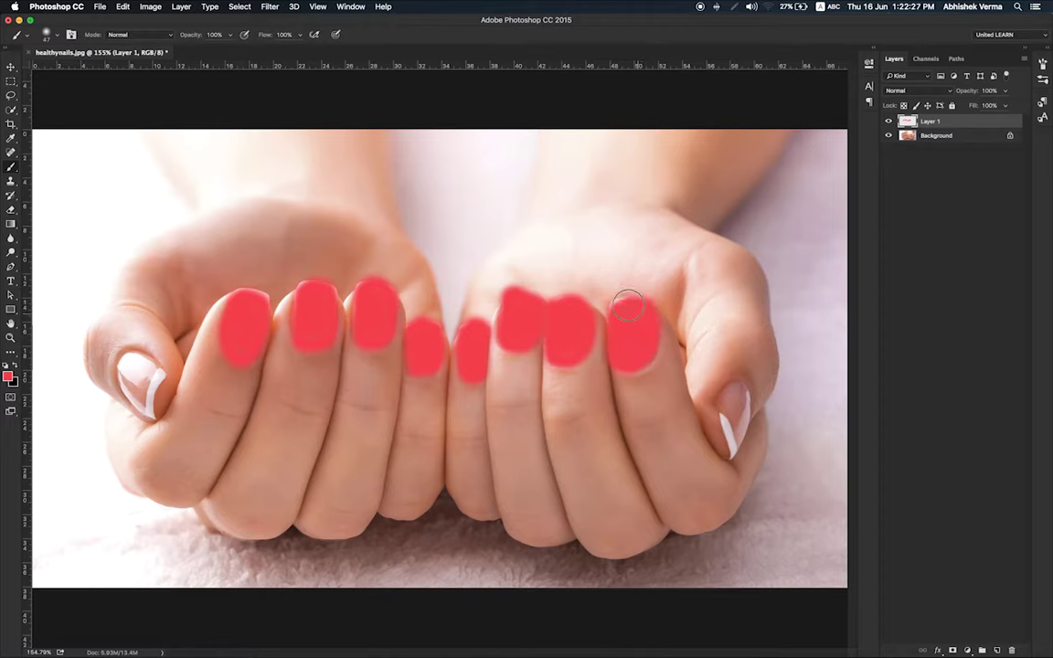
pyautogui.moveTo(628, 305); pyautogui.dragTo(611, 301)
pyautogui.moveTo(737, 389)
pyautogui.mouseDown()
pyautogui.moveTo(726, 398)
pyautogui.moveTo(733, 450)
pyautogui.mouseUp()
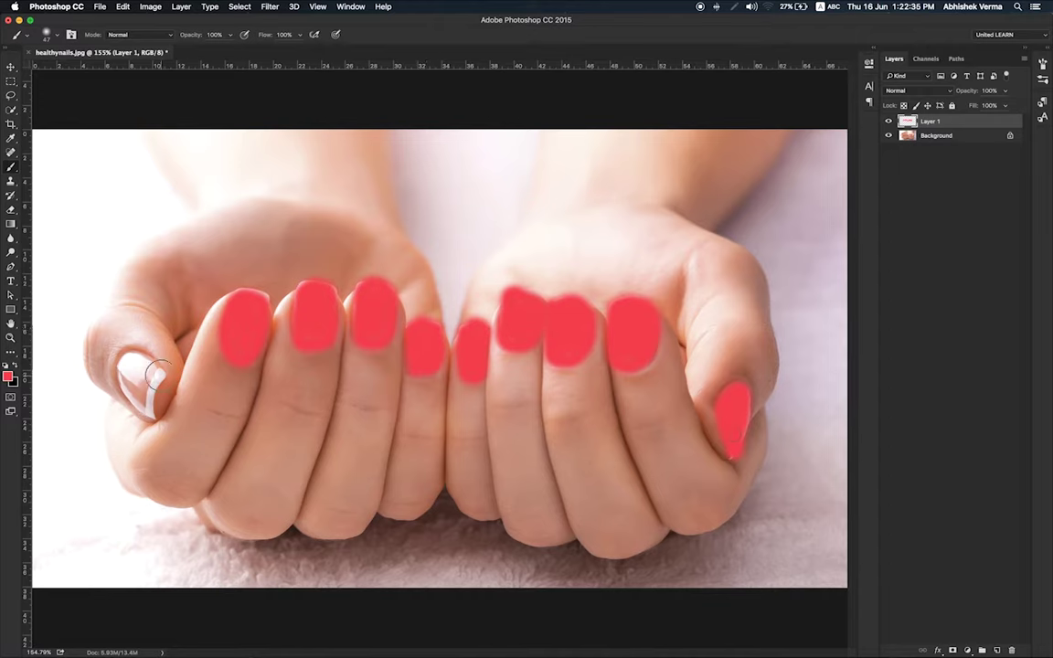
pyautogui.moveTo(139, 369)
pyautogui.mouseDown()
pyautogui.moveTo(132, 400)
pyautogui.moveTo(152, 387)
pyautogui.moveTo(155, 369)
pyautogui.mouseUp()
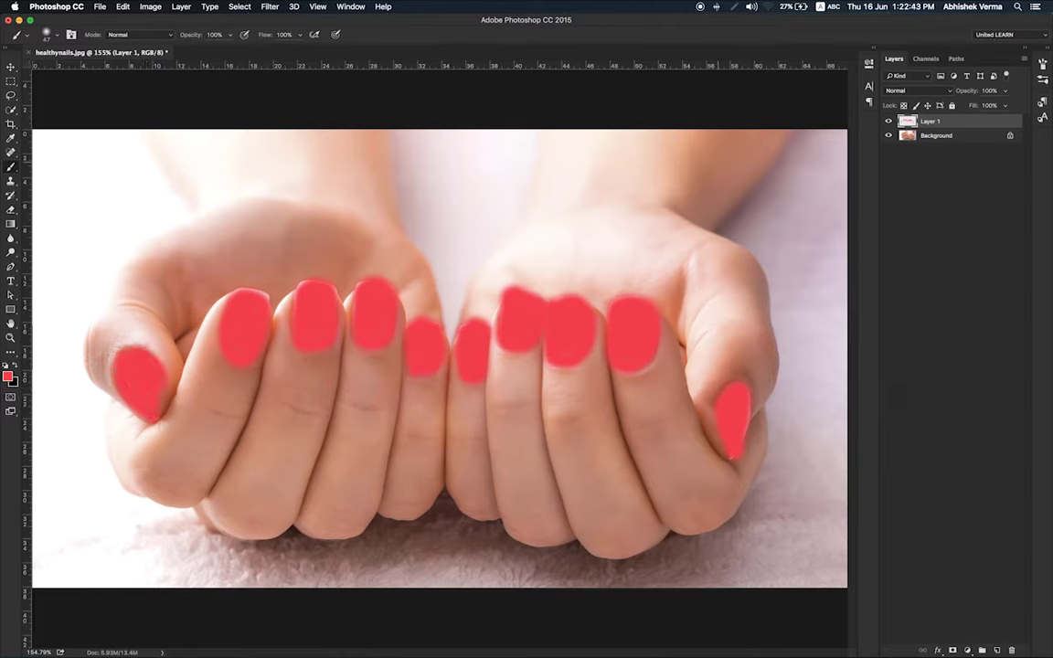
# Step: Set Layer 1 to Overlay blending at 75% opacity and add a layer mask
pyautogui.click(914, 90)
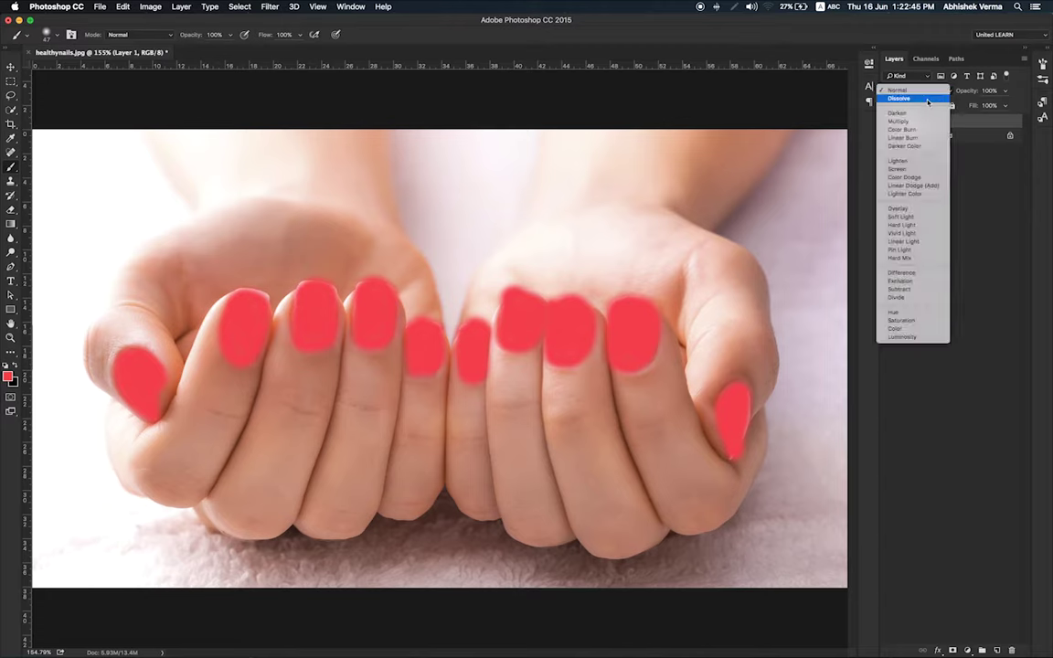
pyautogui.click(912, 210)
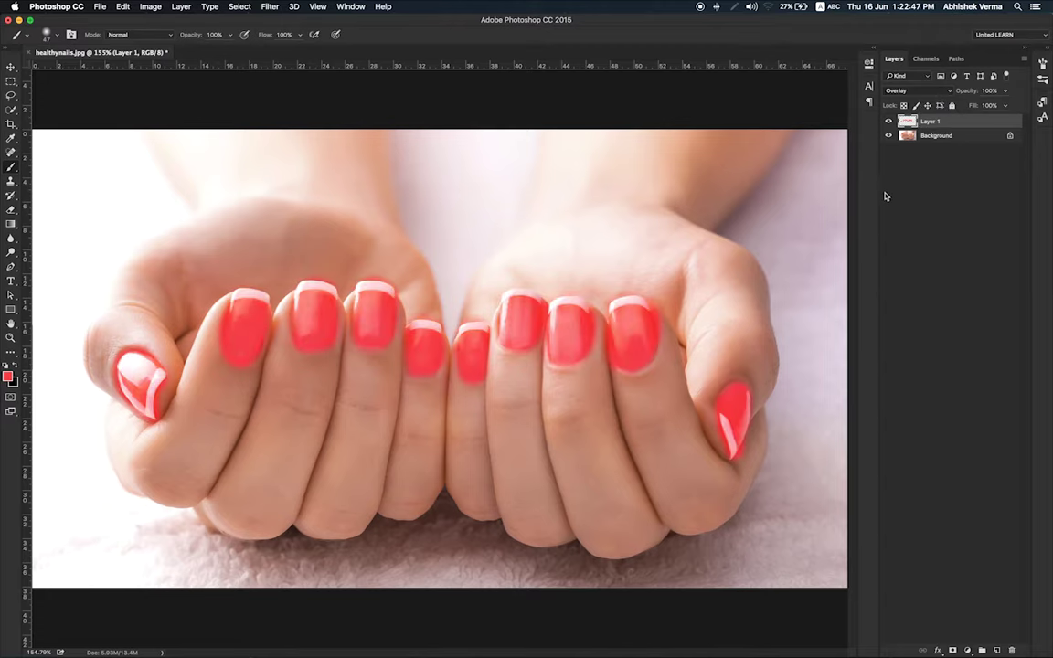
pyautogui.click(952, 650)
pyautogui.click(1005, 91)
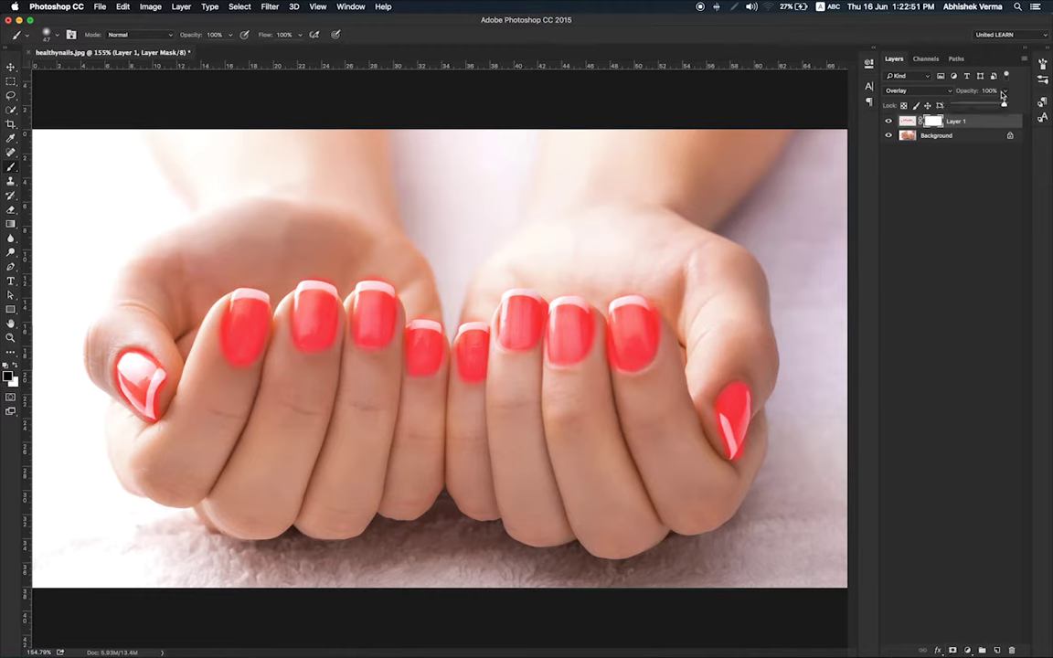
pyautogui.click(987, 105)
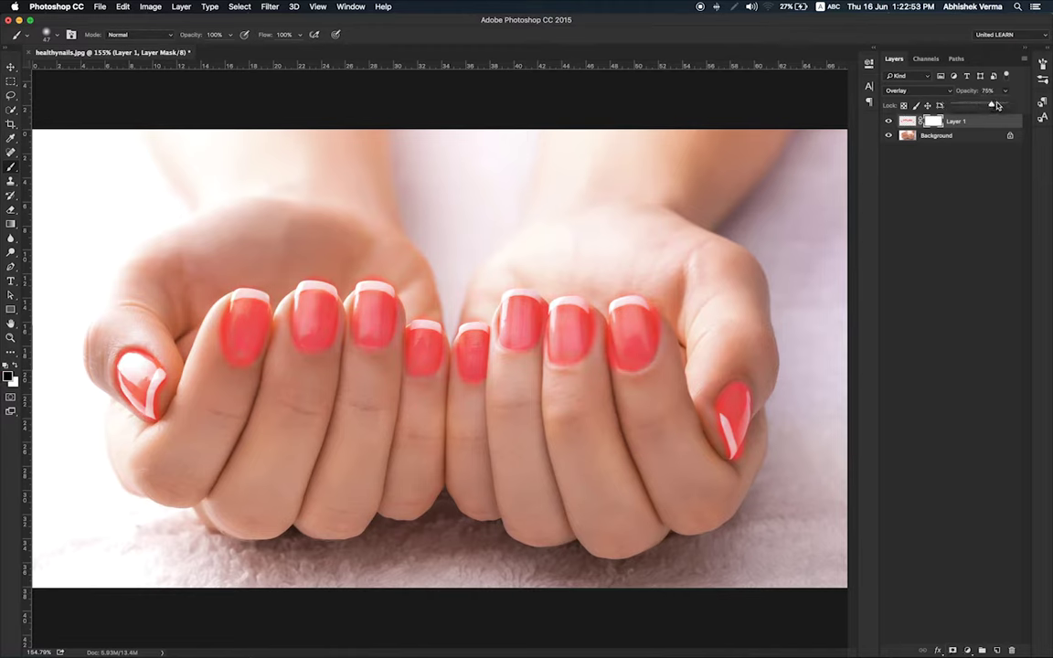
pyautogui.click(945, 124)
# Step: Zoom in and mask away red spill around the first nail's sides and top with a size-30 brush
pyautogui.click(219, 301)
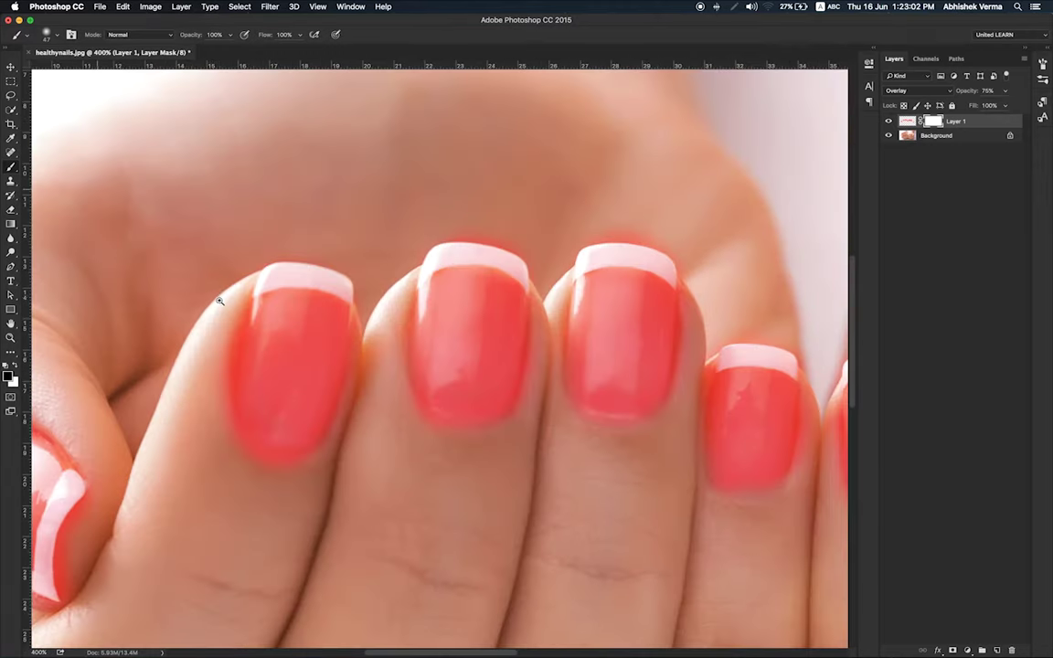
pyautogui.click(219, 301)
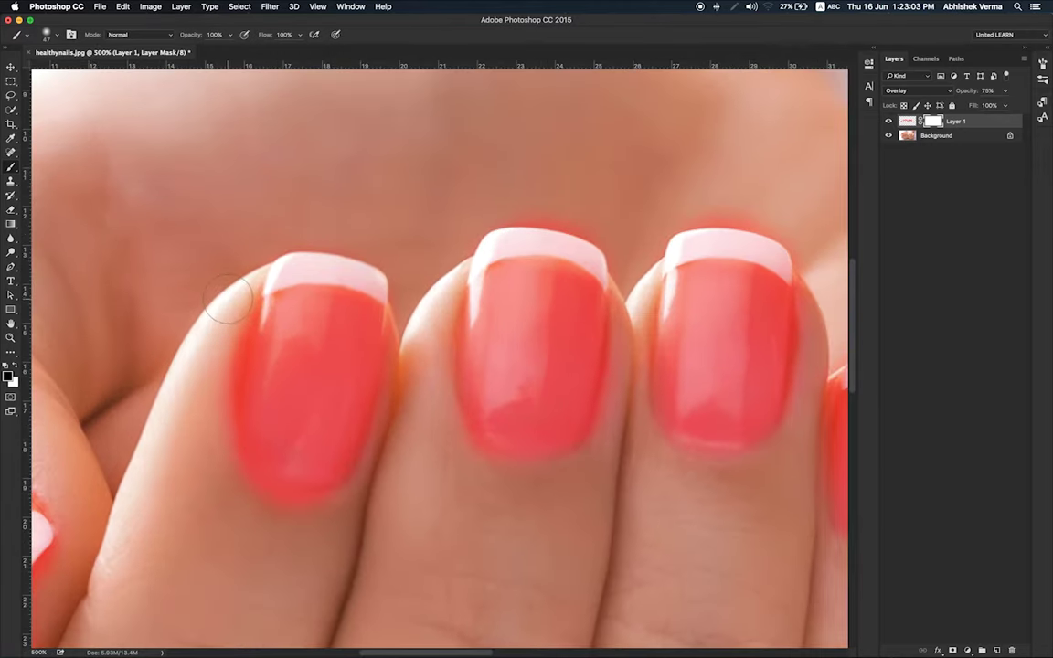
pyautogui.moveTo(236, 293)
pyautogui.mouseDown()
pyautogui.moveTo(205, 381)
pyautogui.moveTo(207, 469)
pyautogui.moveTo(244, 500)
pyautogui.moveTo(350, 512)
pyautogui.moveTo(373, 419)
pyautogui.mouseUp()
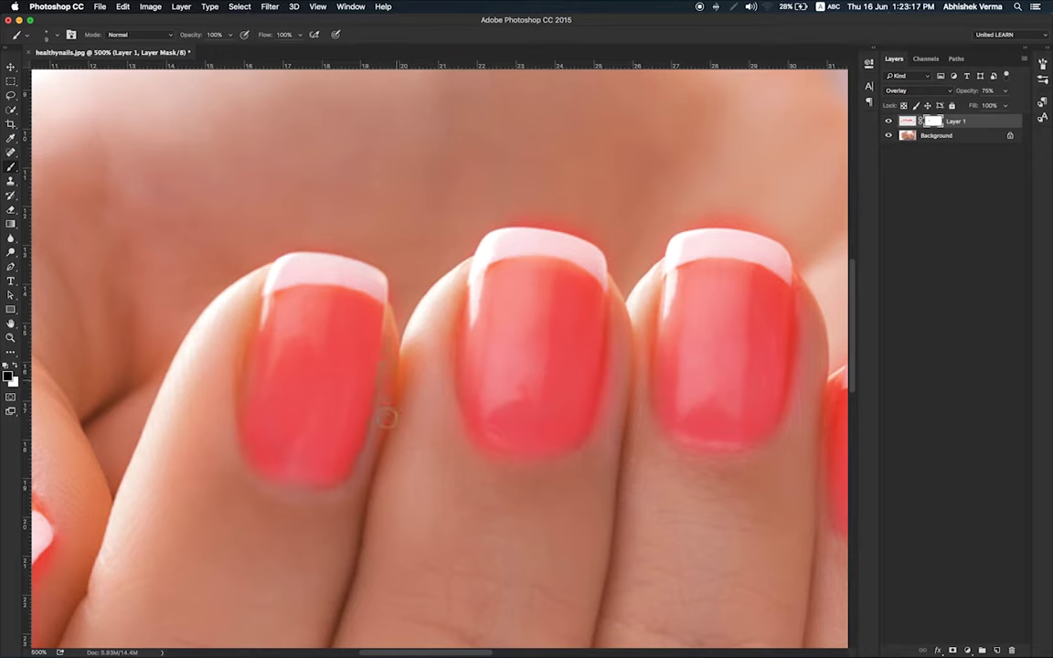
pyautogui.moveTo(386, 375); pyautogui.dragTo(378, 461)
pyautogui.press(']')
pyautogui.press(']')
pyautogui.press(']')
pyautogui.moveTo(375, 285); pyautogui.dragTo(362, 271)
# Step: Mask away red spill above and along both sides of the middle nail
pyautogui.moveTo(489, 245)
pyautogui.mouseDown()
pyautogui.moveTo(557, 239)
pyautogui.moveTo(588, 254)
pyautogui.mouseUp()
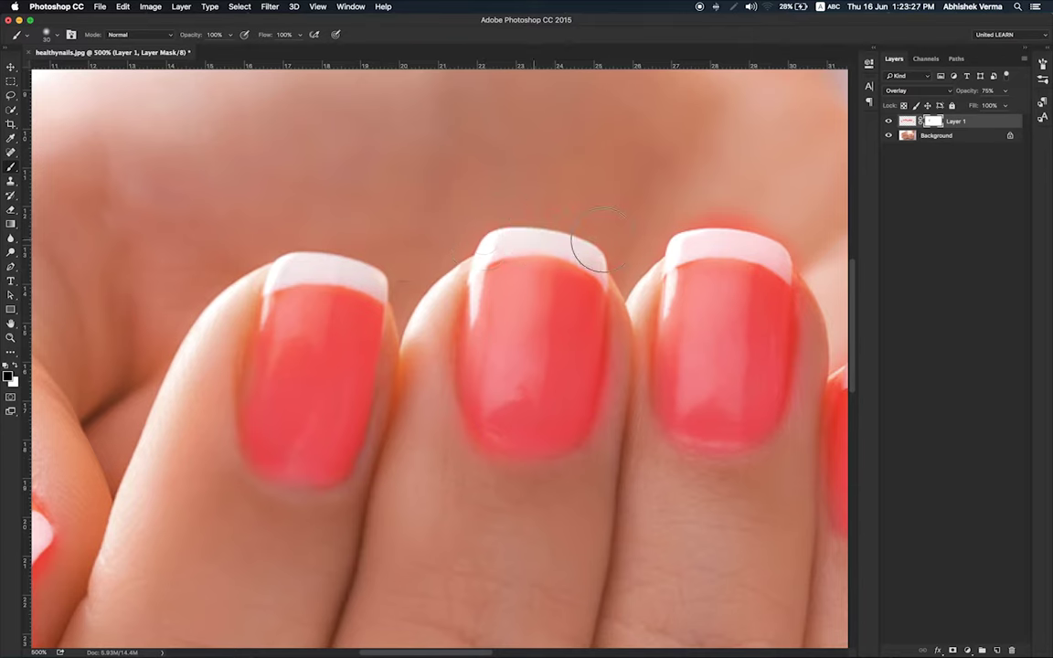
pyautogui.moveTo(627, 295)
pyautogui.mouseDown()
pyautogui.moveTo(606, 486)
pyautogui.moveTo(516, 477)
pyautogui.mouseUp()
pyautogui.moveTo(439, 367); pyautogui.dragTo(494, 240)
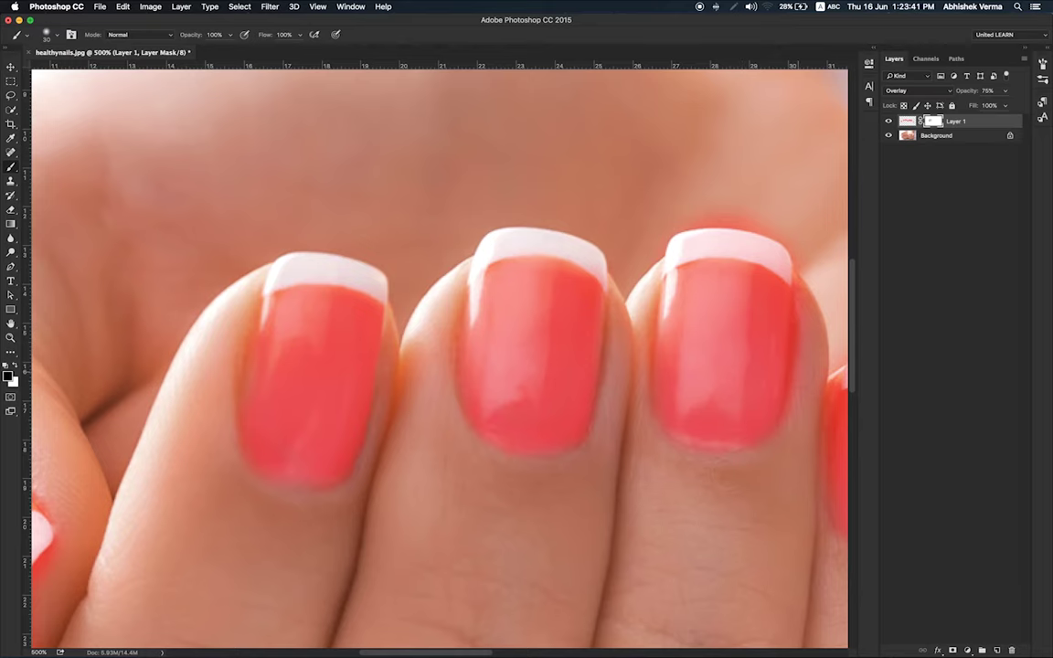
pyautogui.moveTo(724, 376)
pyautogui.mouseDown()
pyautogui.moveTo(501, 298)
pyautogui.moveTo(420, 289)
pyautogui.mouseUp()
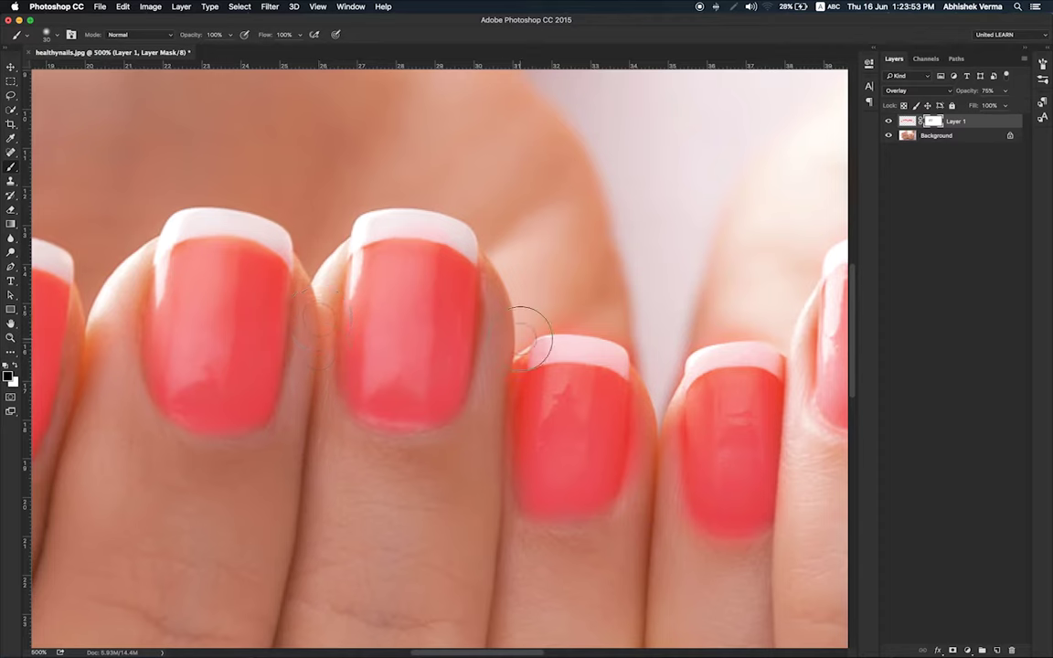
# Step: Mask red off the third nail's tip and along the third and fourth nails' edges
pyautogui.moveTo(536, 350); pyautogui.dragTo(658, 363)
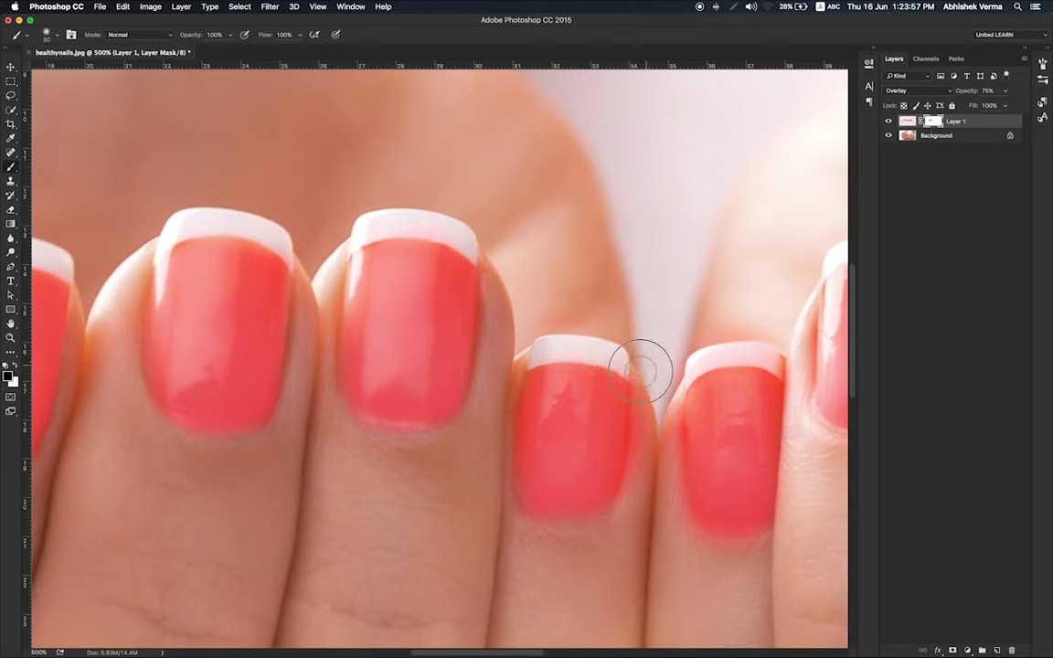
pyautogui.moveTo(640, 448); pyautogui.dragTo(609, 529)
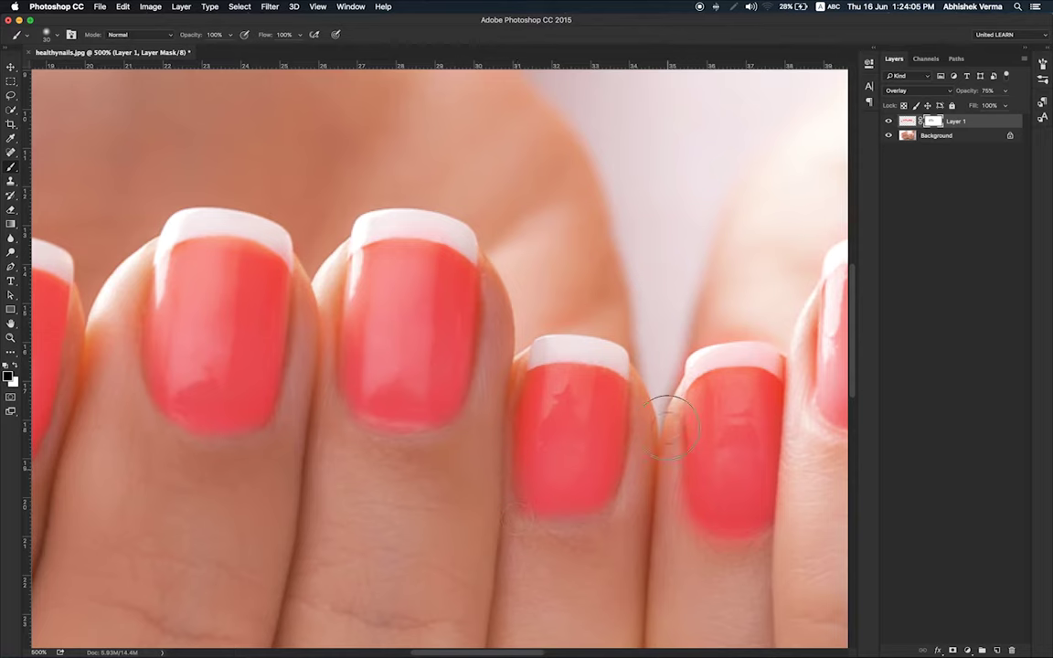
pyautogui.moveTo(670, 426)
pyautogui.mouseDown()
pyautogui.moveTo(690, 551)
pyautogui.moveTo(676, 530)
pyautogui.mouseUp()
pyautogui.moveTo(741, 557)
pyautogui.mouseDown()
pyautogui.moveTo(783, 547)
pyautogui.moveTo(801, 501)
pyautogui.moveTo(789, 358)
pyautogui.moveTo(733, 353)
pyautogui.moveTo(668, 377)
pyautogui.mouseUp()
pyautogui.press('[')
pyautogui.press('[')
pyautogui.press('[')
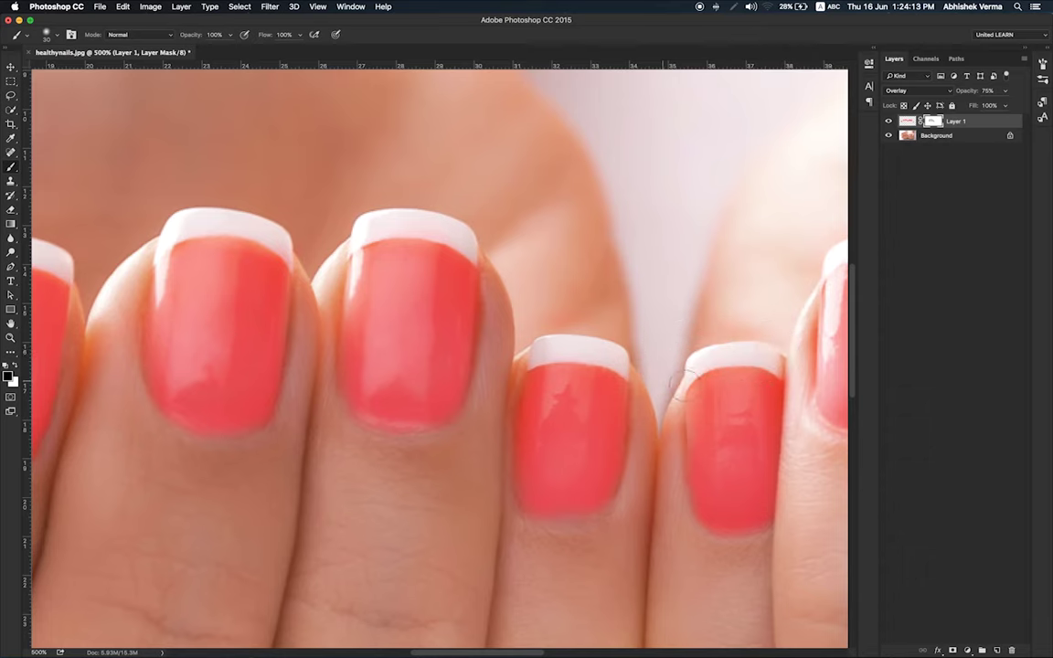
# Step: With a smaller brush, trim the overlay along the ring and middle nail edges, then swap to white
pyautogui.moveTo(727, 394); pyautogui.dragTo(604, 406)
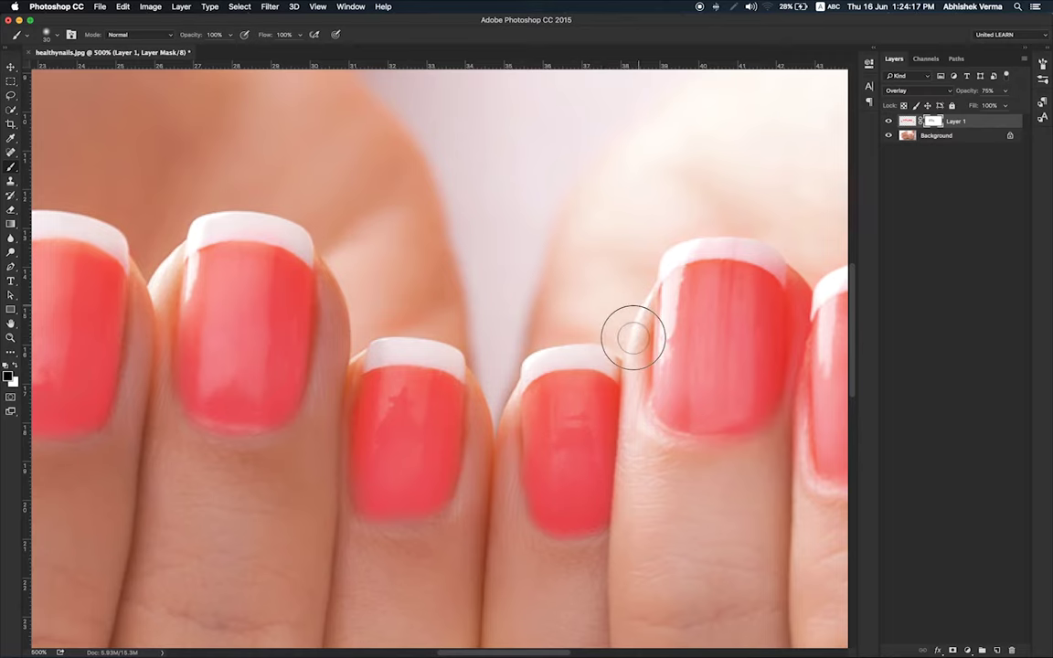
pyautogui.moveTo(634, 338)
pyautogui.mouseDown()
pyautogui.moveTo(651, 432)
pyautogui.moveTo(422, 384)
pyautogui.mouseUp()
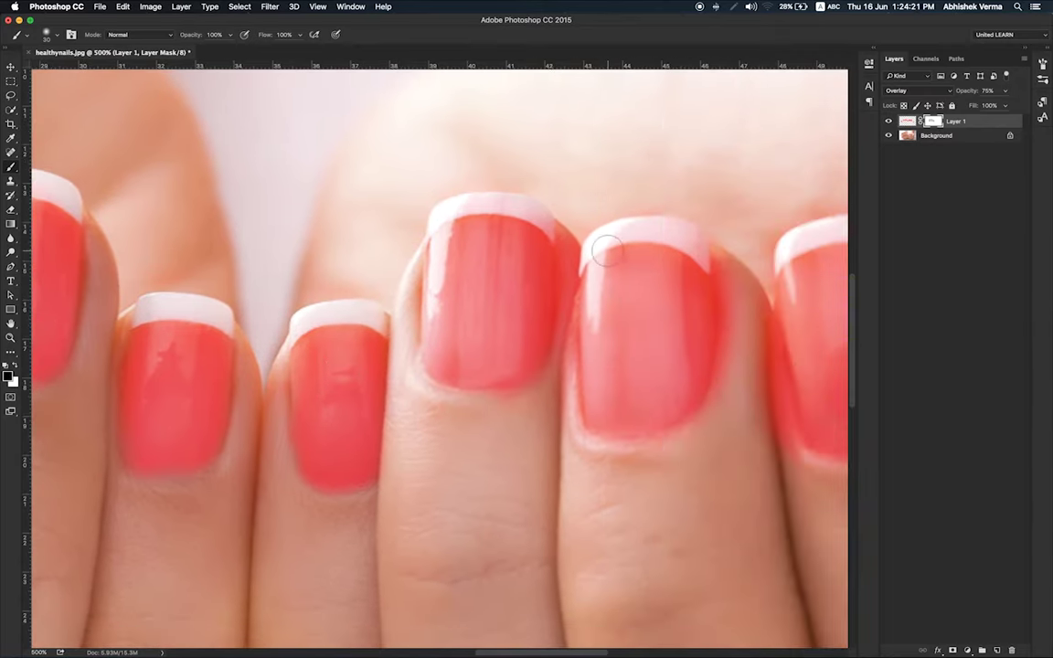
pyautogui.moveTo(556, 345)
pyautogui.mouseDown()
pyautogui.moveTo(560, 266)
pyautogui.moveTo(575, 235)
pyautogui.mouseUp()
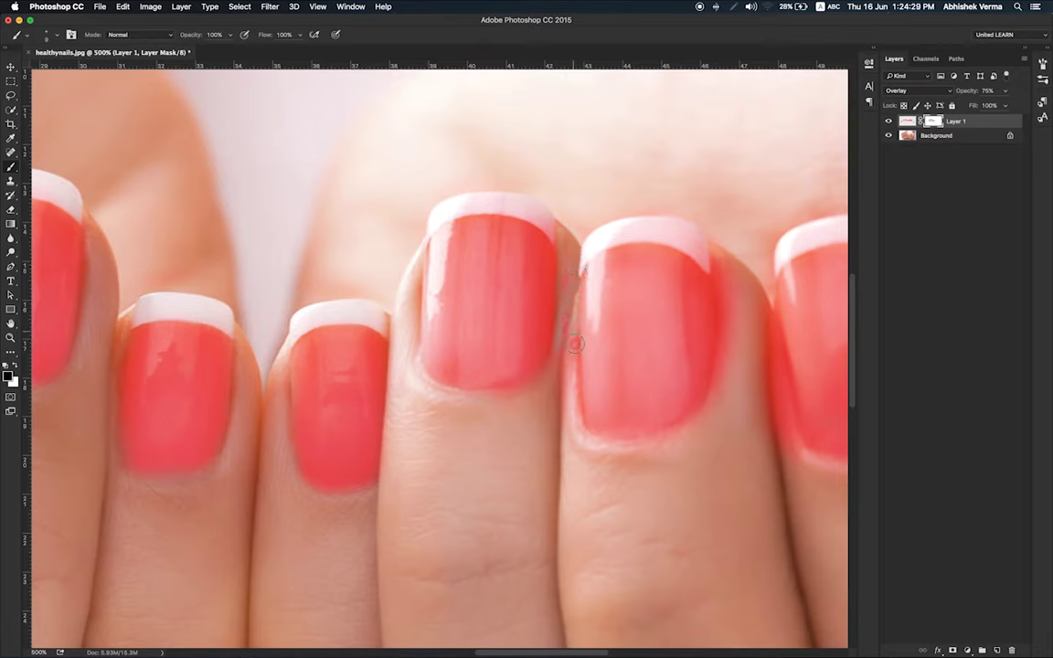
pyautogui.moveTo(575, 344); pyautogui.dragTo(582, 420)
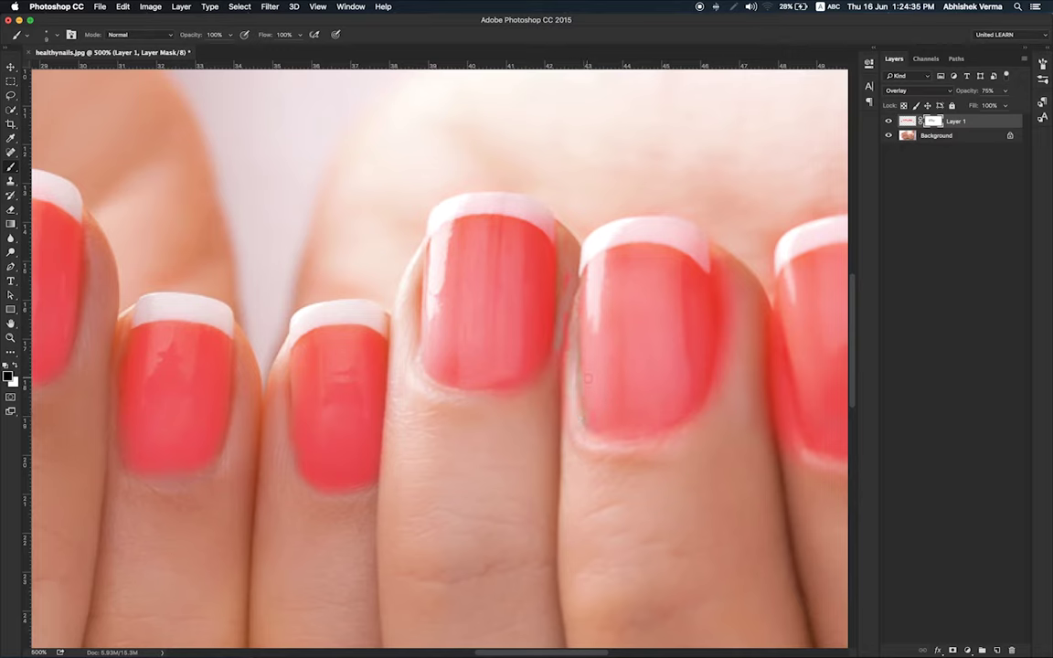
pyautogui.press('x')
pyautogui.press('x')
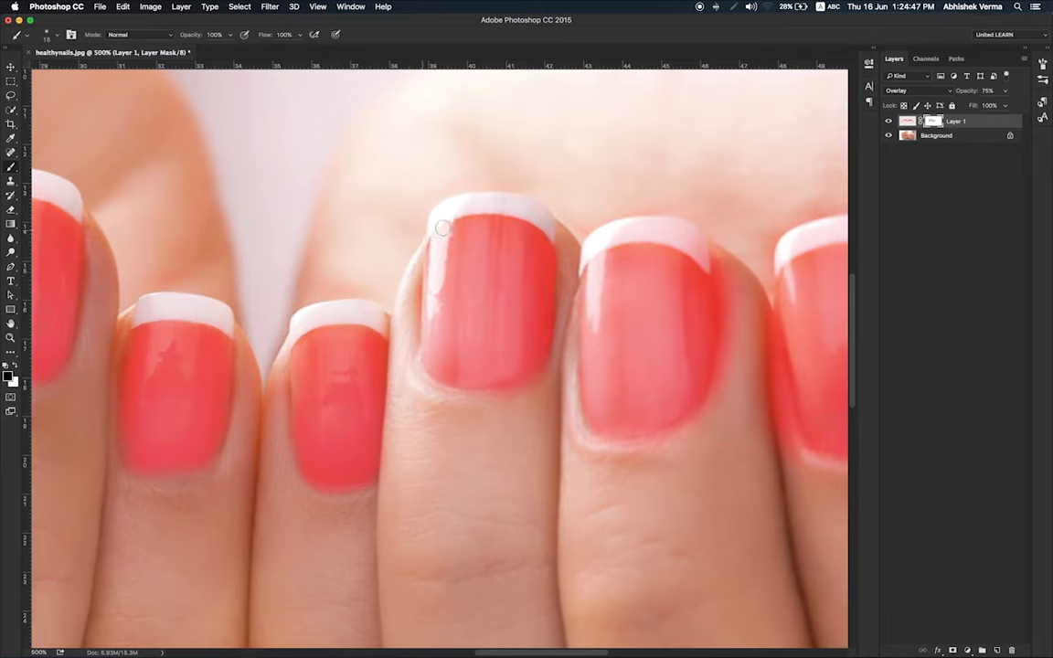
# Step: Touch up the mask along the nails' top, right and bottom edges and the middle nail's tip
pyautogui.moveTo(494, 189); pyautogui.dragTo(564, 263)
pyautogui.moveTo(508, 395); pyautogui.dragTo(458, 398)
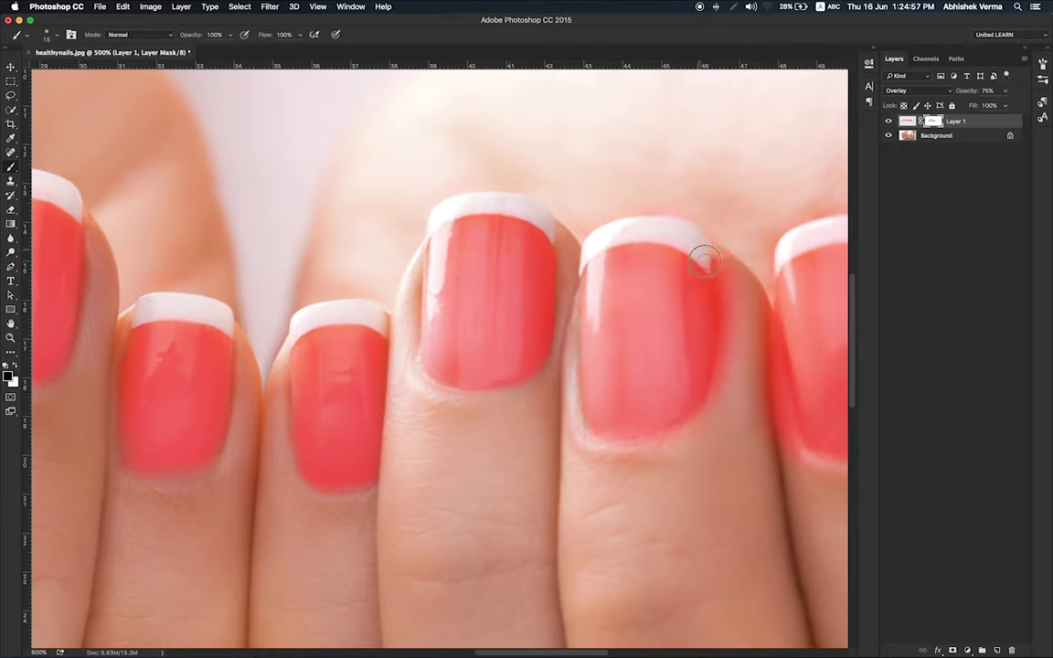
pyautogui.moveTo(712, 252); pyautogui.dragTo(721, 302)
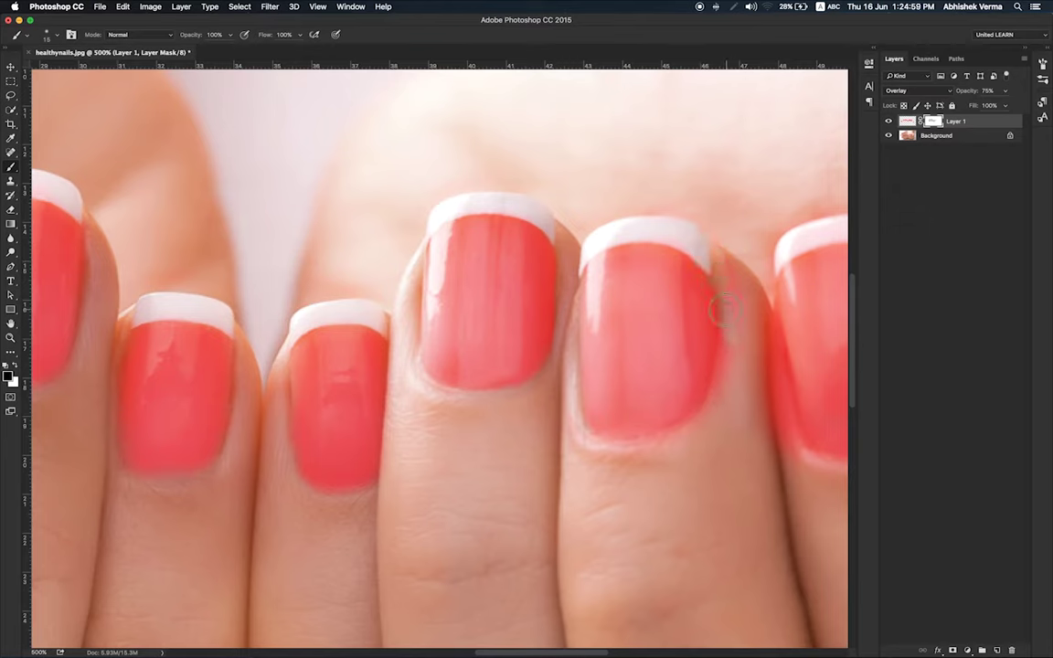
pyautogui.moveTo(738, 268); pyautogui.dragTo(733, 326)
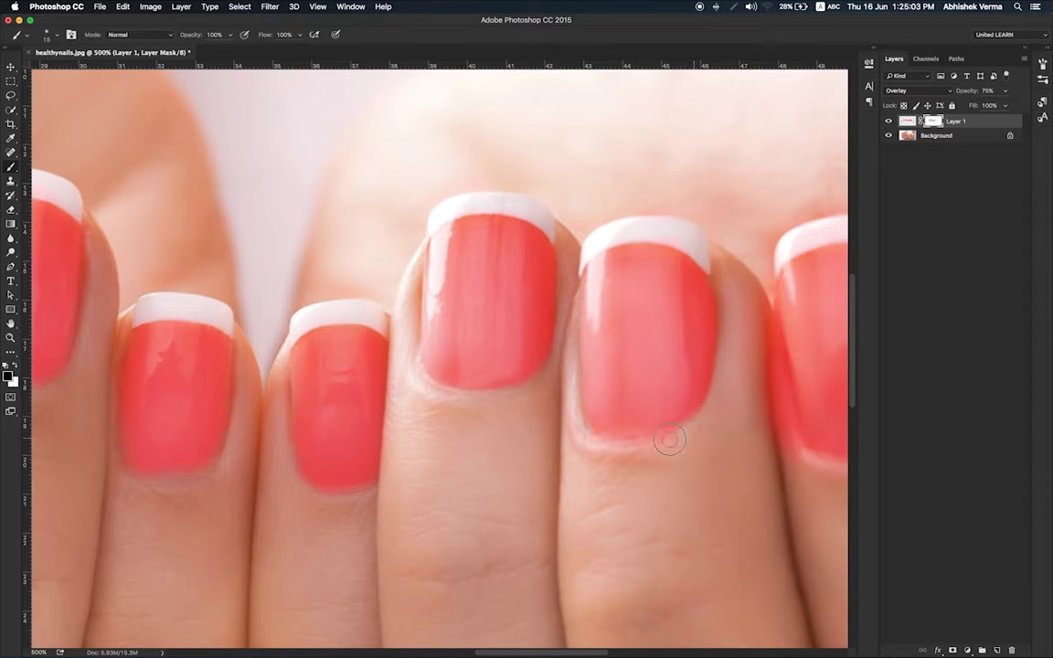
pyautogui.moveTo(670, 435); pyautogui.dragTo(576, 441)
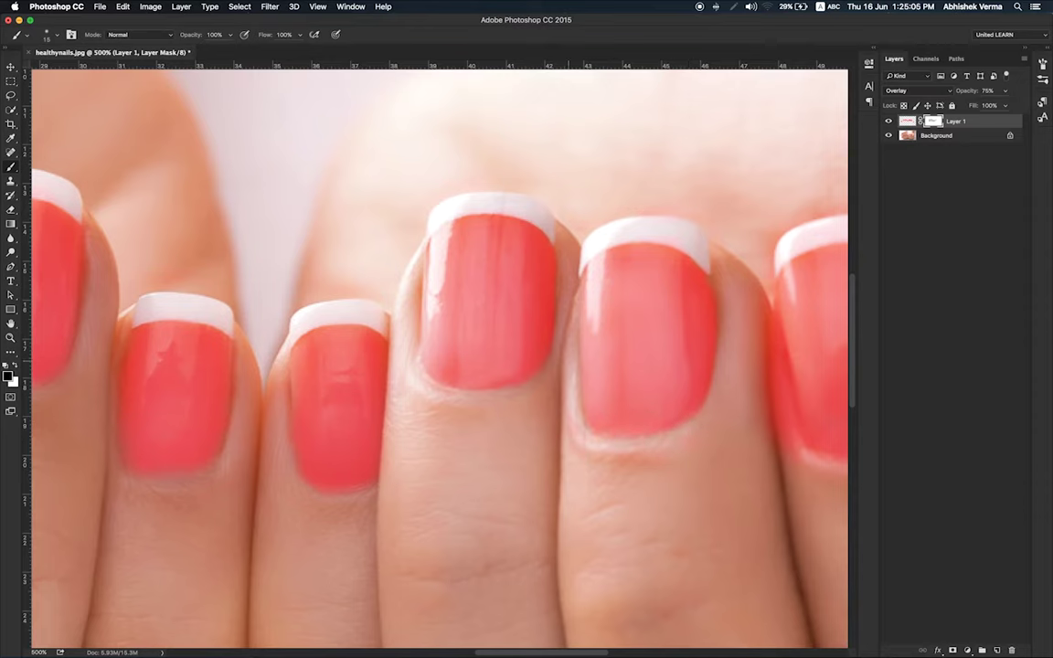
pyautogui.moveTo(576, 425)
pyautogui.mouseDown()
pyautogui.moveTo(665, 448)
pyautogui.moveTo(713, 436)
pyautogui.moveTo(698, 424)
pyautogui.mouseUp()
pyautogui.moveTo(684, 227)
pyautogui.mouseDown()
pyautogui.moveTo(630, 216)
pyautogui.moveTo(654, 207)
pyautogui.moveTo(667, 216)
pyautogui.moveTo(657, 229)
pyautogui.mouseUp()
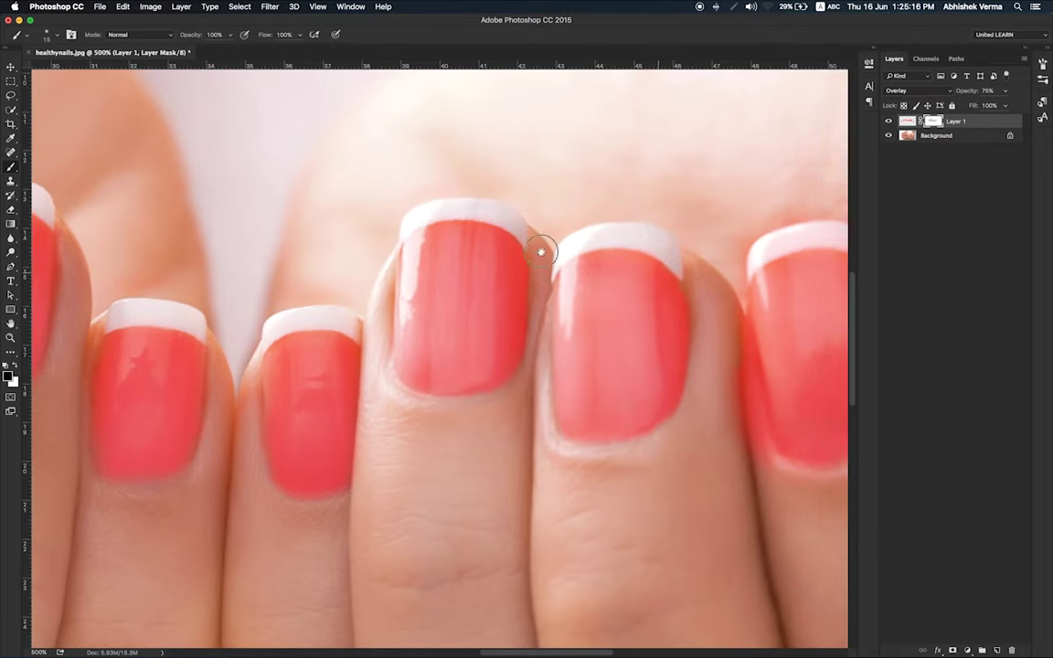
# Step: Undo the stray grey stroke and, with brush size 30, clean red bleed along the rightmost nail's sides
pyautogui.moveTo(759, 305); pyautogui.dragTo(530, 321)
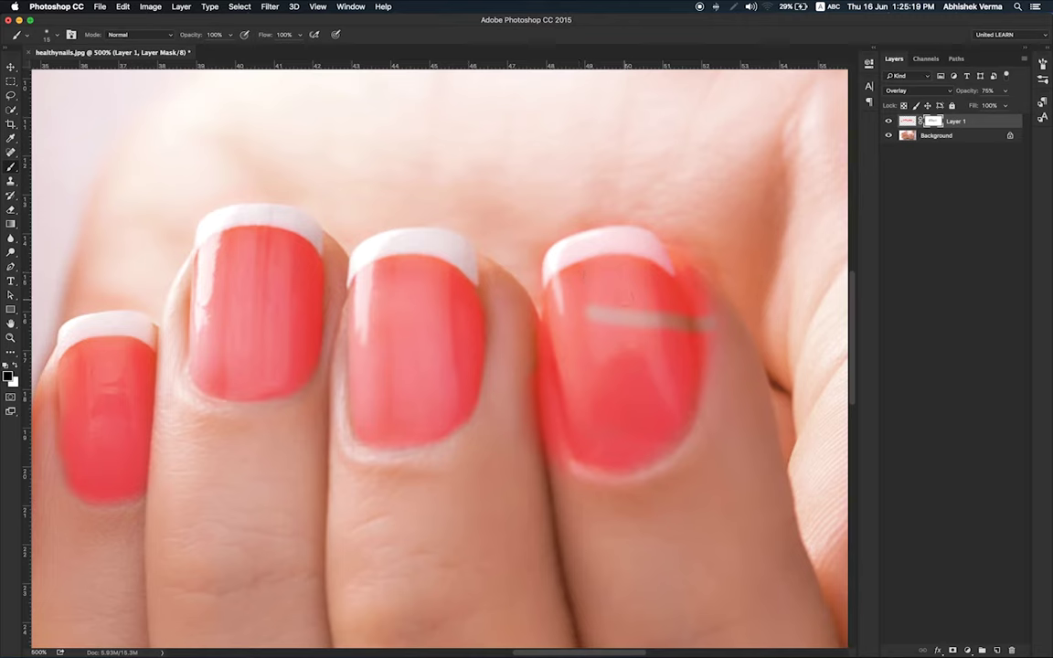
pyautogui.hotkey('ctrl', 'z')
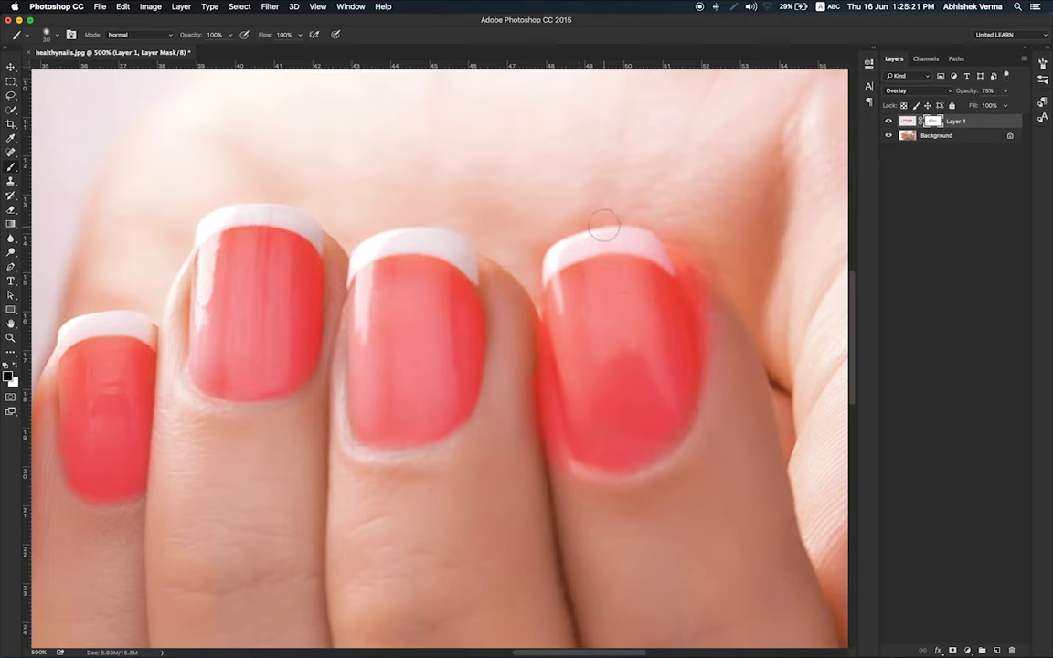
pyautogui.press(']')
pyautogui.press(']')
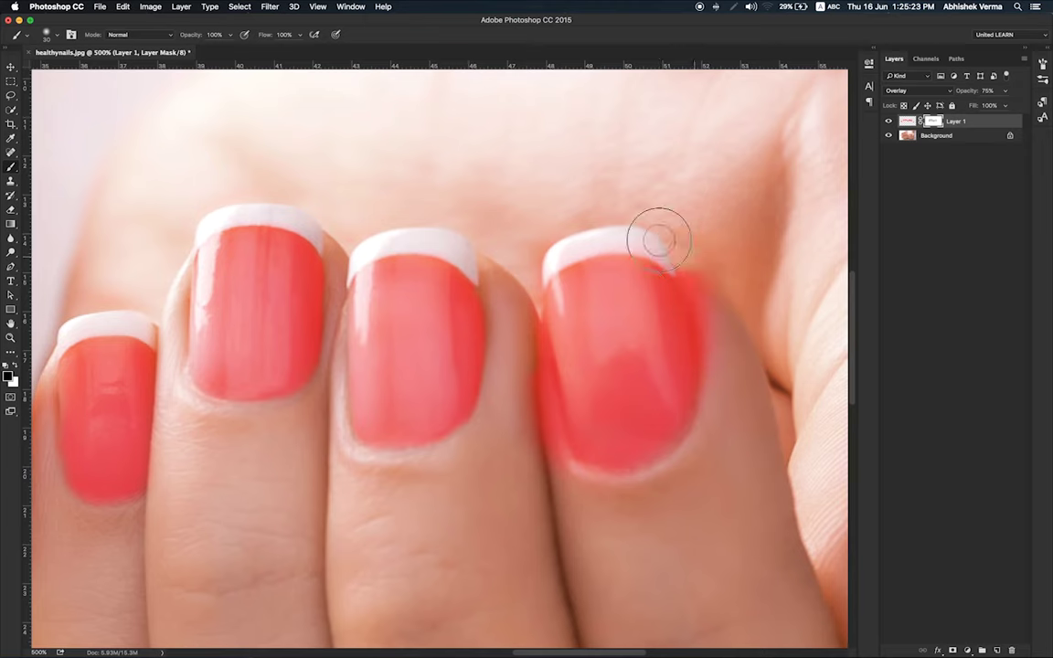
pyautogui.moveTo(663, 236); pyautogui.dragTo(722, 313)
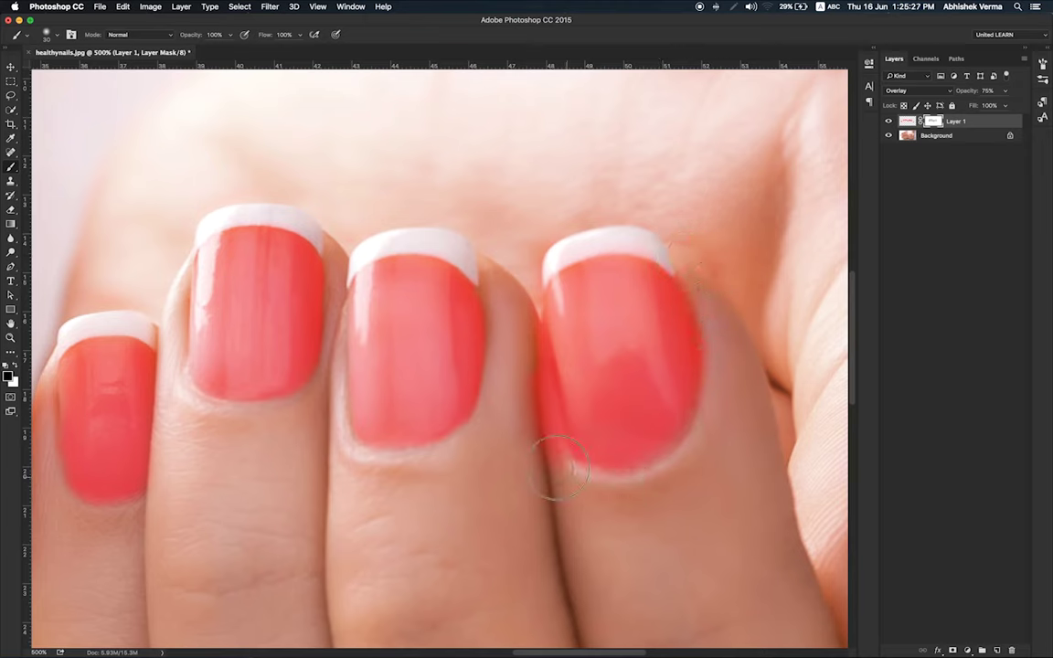
pyautogui.moveTo(614, 489)
pyautogui.mouseDown()
pyautogui.moveTo(541, 418)
pyautogui.moveTo(536, 270)
pyautogui.moveTo(606, 223)
pyautogui.moveTo(670, 235)
pyautogui.moveTo(684, 259)
pyautogui.mouseUp()
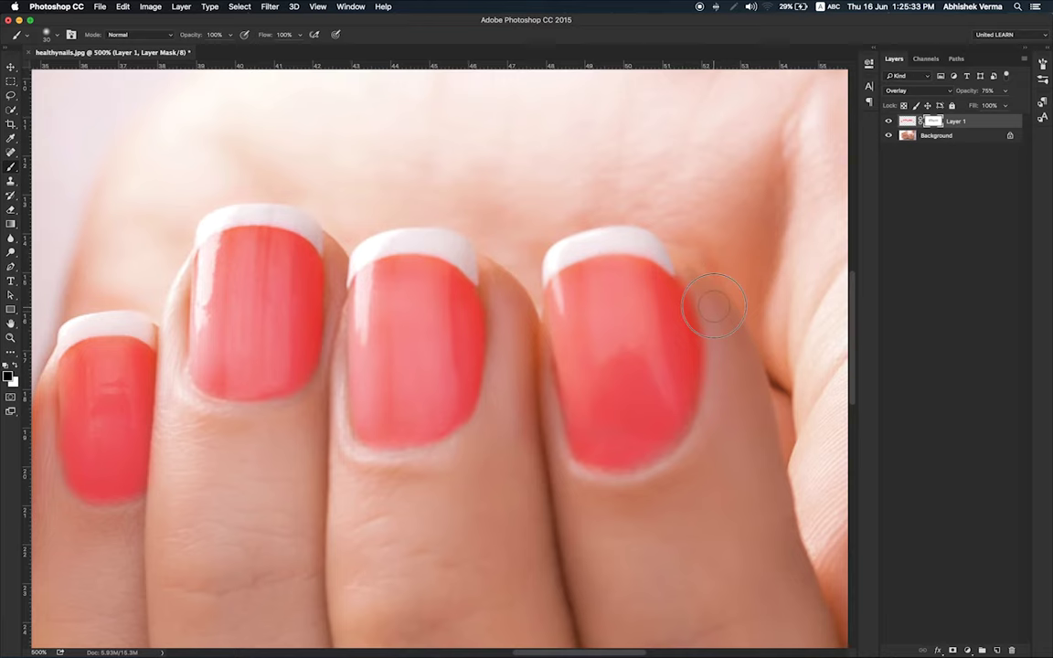
pyautogui.moveTo(714, 307)
pyautogui.mouseDown()
pyautogui.moveTo(696, 347)
pyautogui.moveTo(739, 413)
pyautogui.mouseUp()
# Step: Mask red spill around the right thumbnail's white stripe, tip and lower end
pyautogui.scroll(-1, 613, 374)
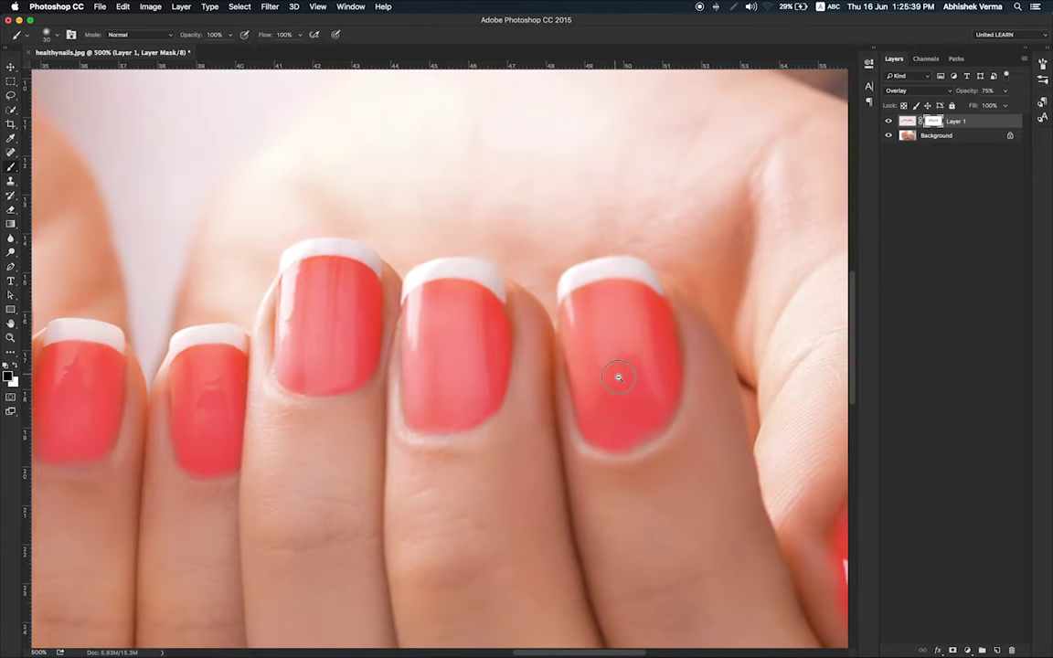
pyautogui.scroll(-1, 631, 379)
pyautogui.scroll(1, 677, 416)
pyautogui.hscroll(1, 698, 450)
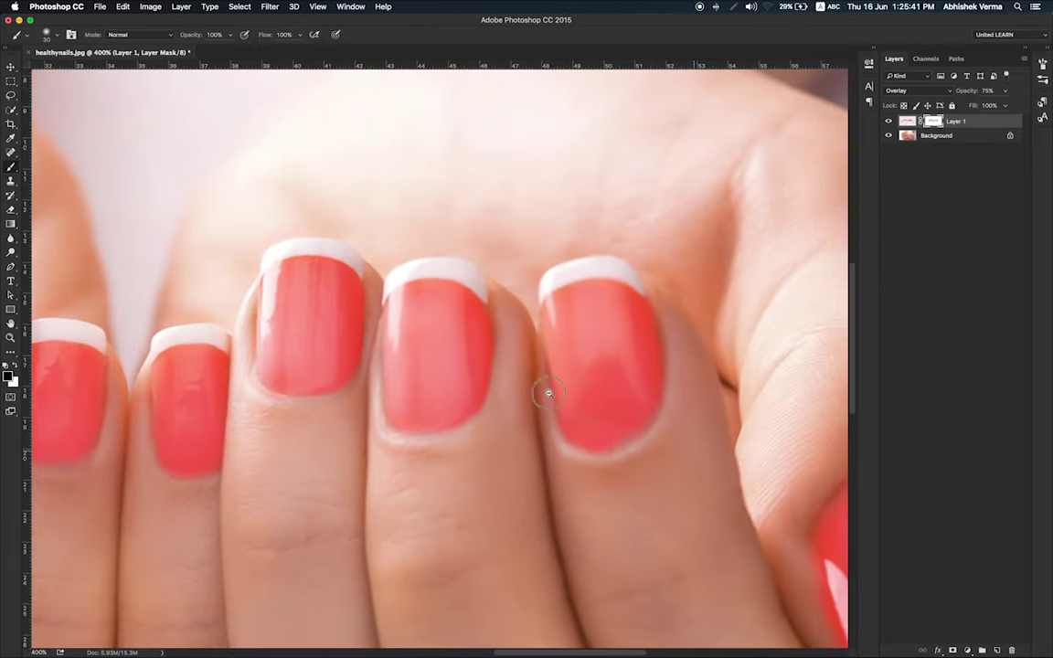
pyautogui.hscroll(5, 493, 338)
pyautogui.hscroll(4, 484, 310)
pyautogui.scroll(-3, 485, 310)
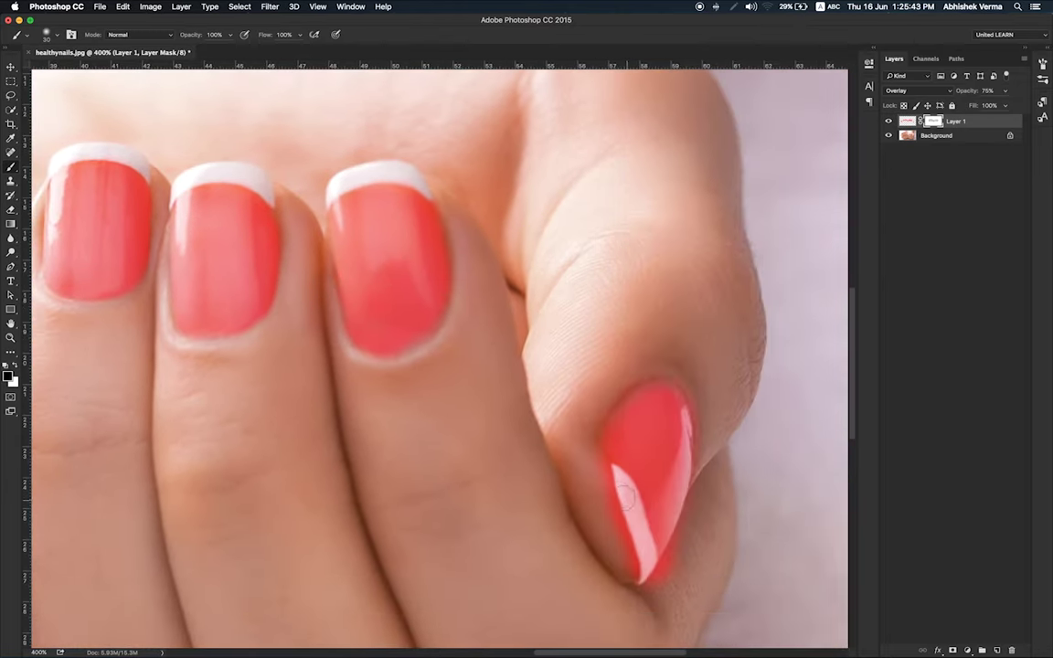
pyautogui.moveTo(610, 476); pyautogui.dragTo(629, 555)
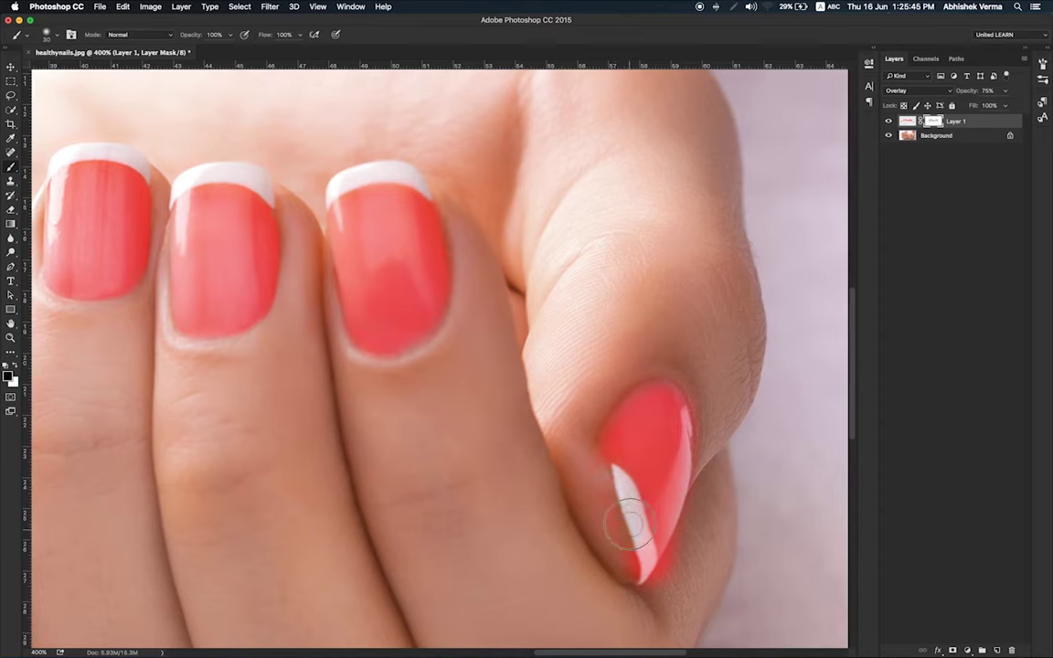
pyautogui.moveTo(608, 484); pyautogui.dragTo(673, 555)
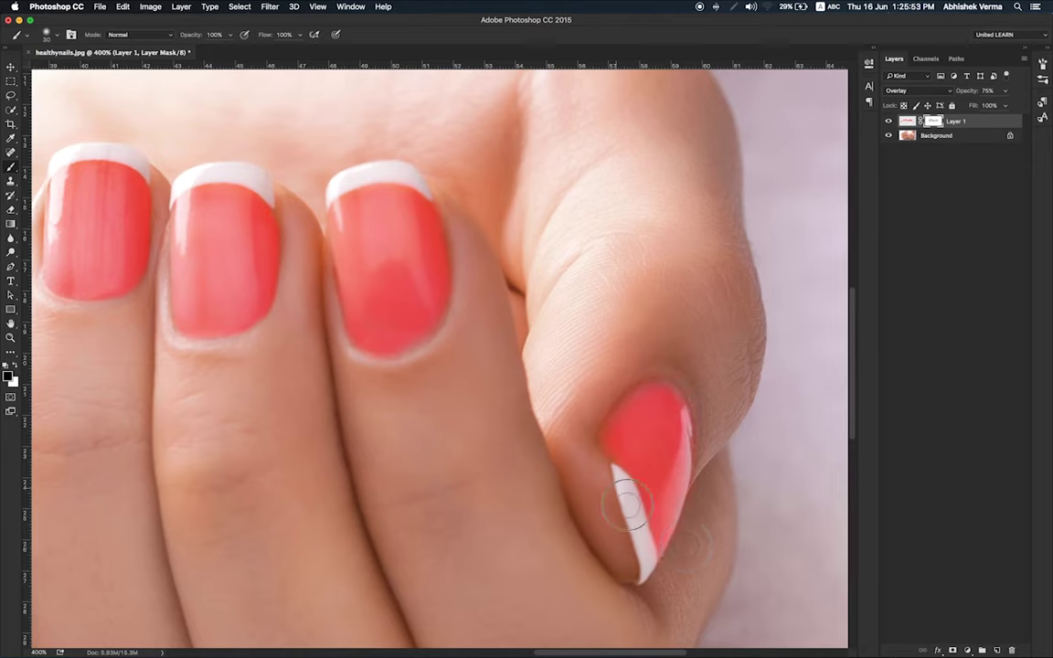
pyautogui.moveTo(594, 470); pyautogui.dragTo(652, 571)
# Step: Clean the overlay along the left thumbnail's cuticle, undoing a stroke that hid the stripe, then zoom out
pyautogui.hscroll(-10, 712, 371)
pyautogui.scroll(-5, 623, 358)
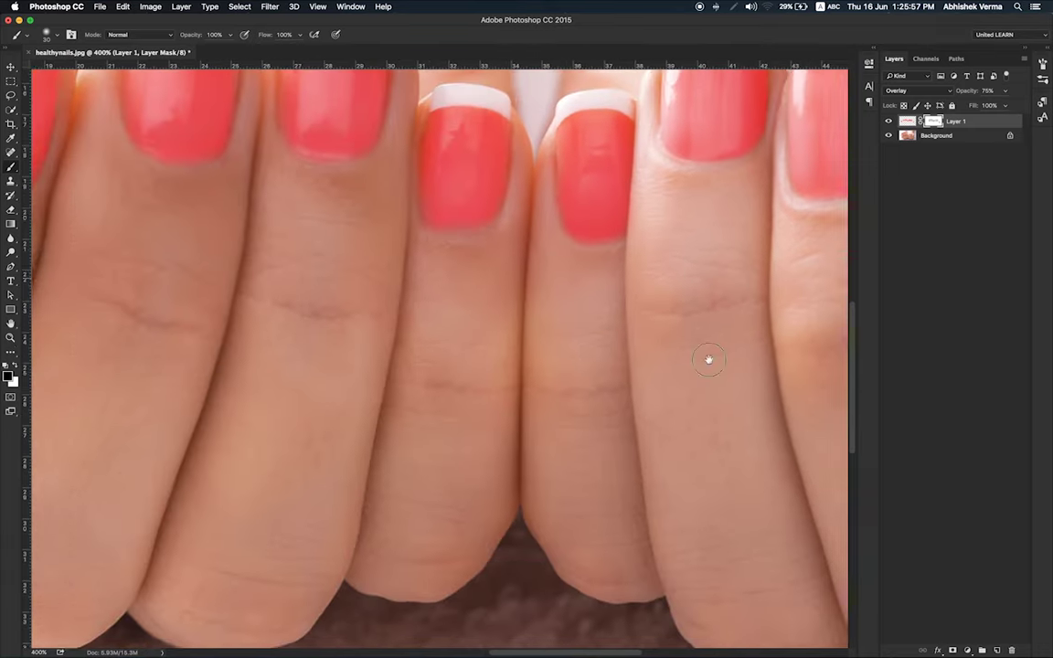
pyautogui.hscroll(-3, 708, 357)
pyautogui.hscroll(-10, 560, 395)
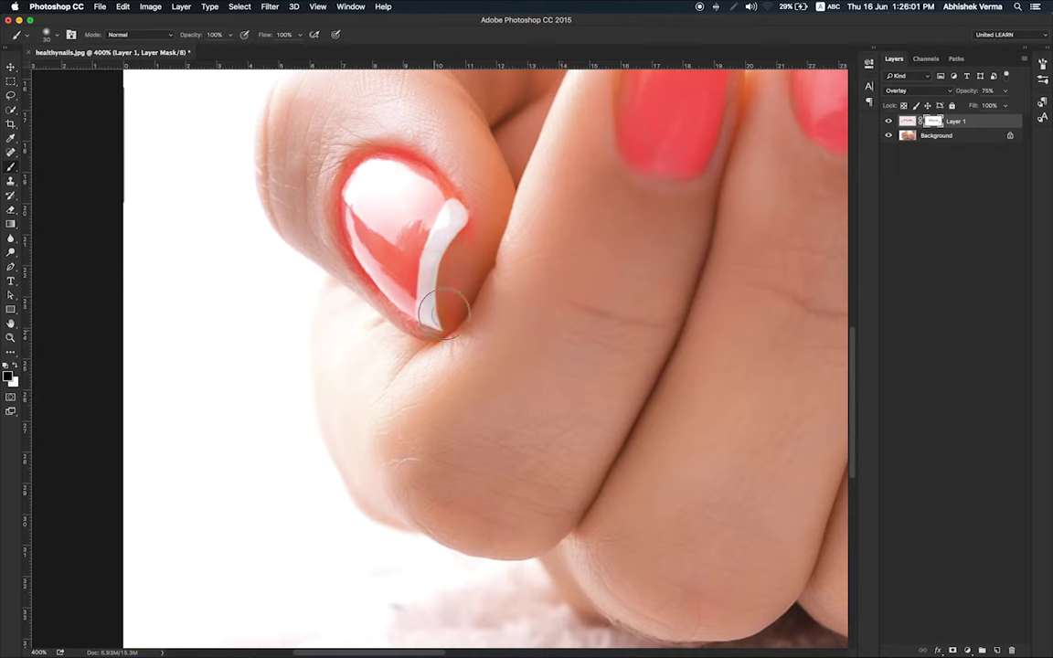
pyautogui.moveTo(453, 301); pyautogui.dragTo(457, 224)
pyautogui.hotkey('ctrl', 'z')
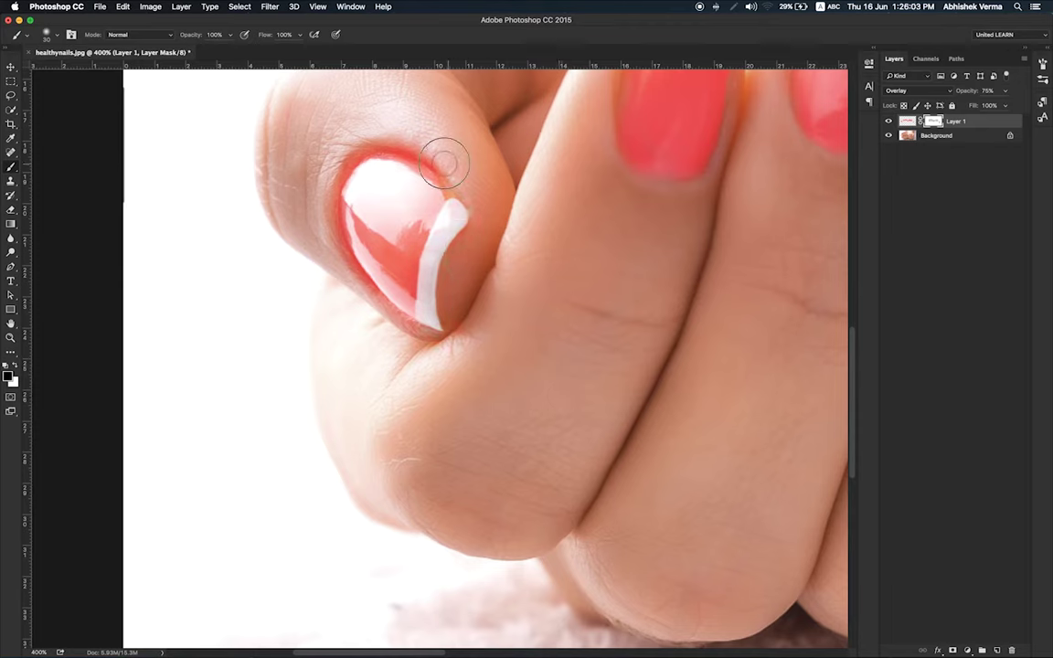
pyautogui.moveTo(413, 146)
pyautogui.mouseDown()
pyautogui.moveTo(330, 208)
pyautogui.moveTo(336, 271)
pyautogui.moveTo(354, 291)
pyautogui.moveTo(353, 273)
pyautogui.moveTo(454, 320)
pyautogui.moveTo(383, 280)
pyautogui.moveTo(390, 291)
pyautogui.mouseUp()
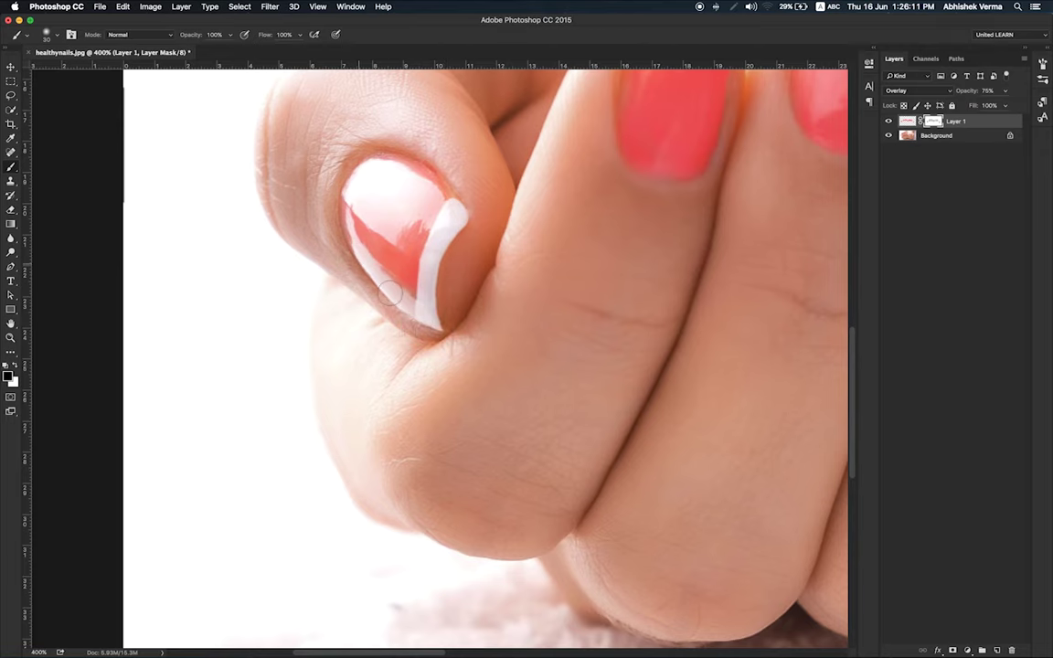
pyautogui.press('super+minus')
# Step: Duplicate the Background layer and move Background copy above Layer 1
pyautogui.press('super+minus')
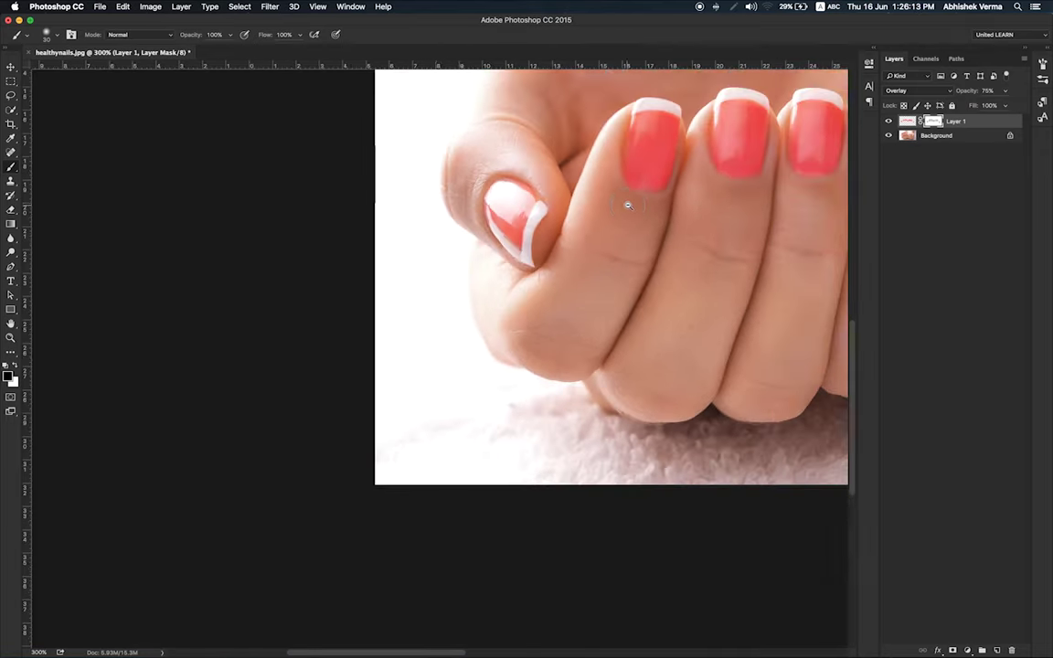
pyautogui.press('super+minus')
pyautogui.press('super+minus')
pyautogui.press('super+minus')
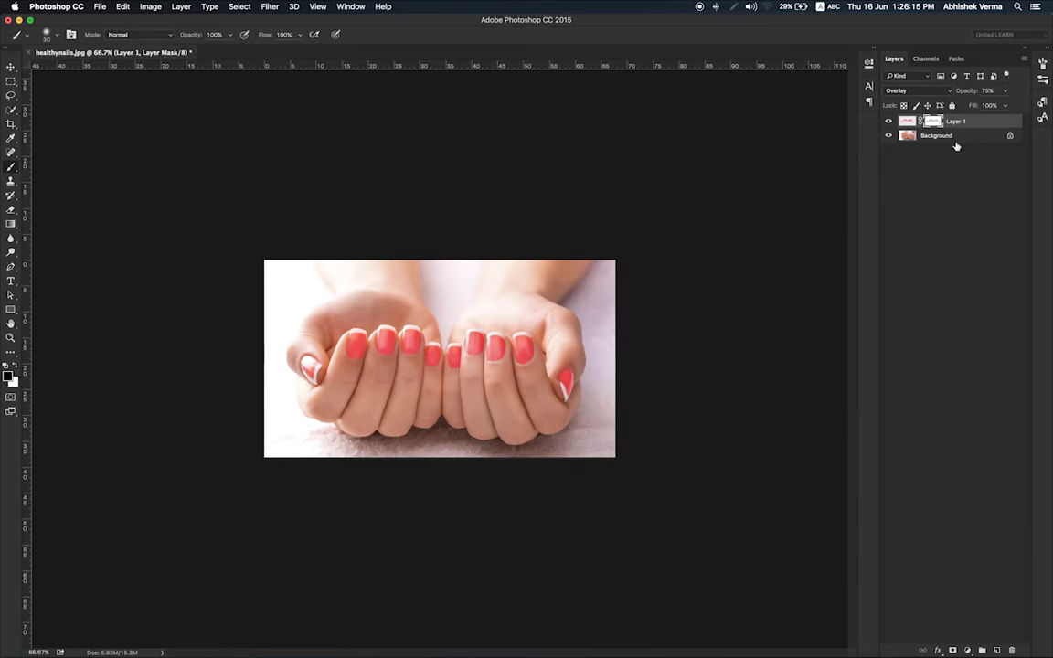
pyautogui.click(953, 137)
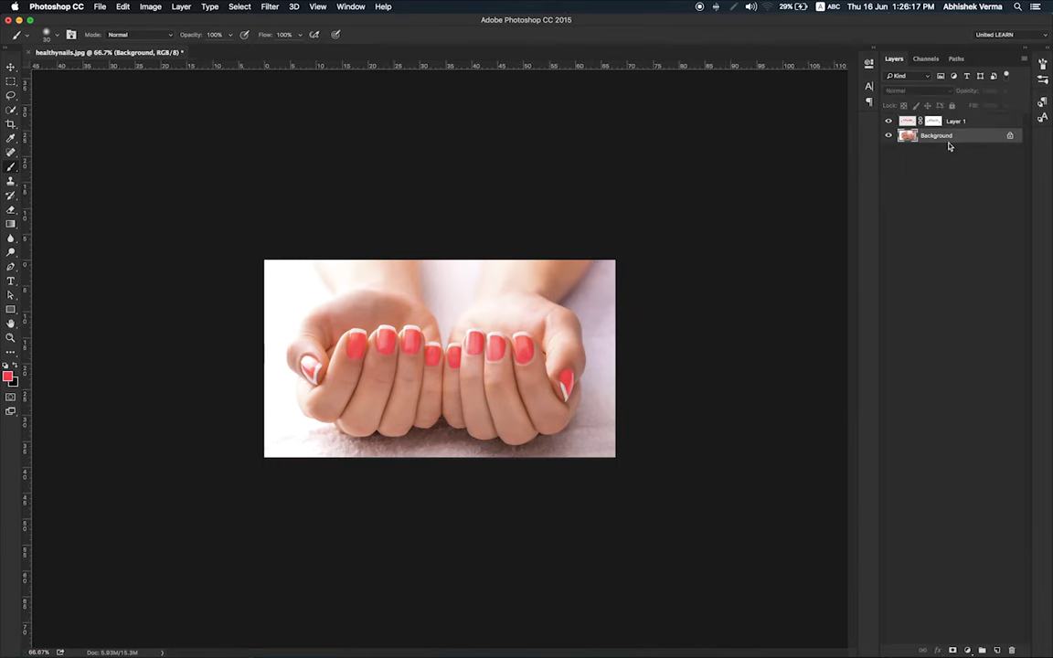
pyautogui.moveTo(961, 140); pyautogui.dragTo(998, 650)
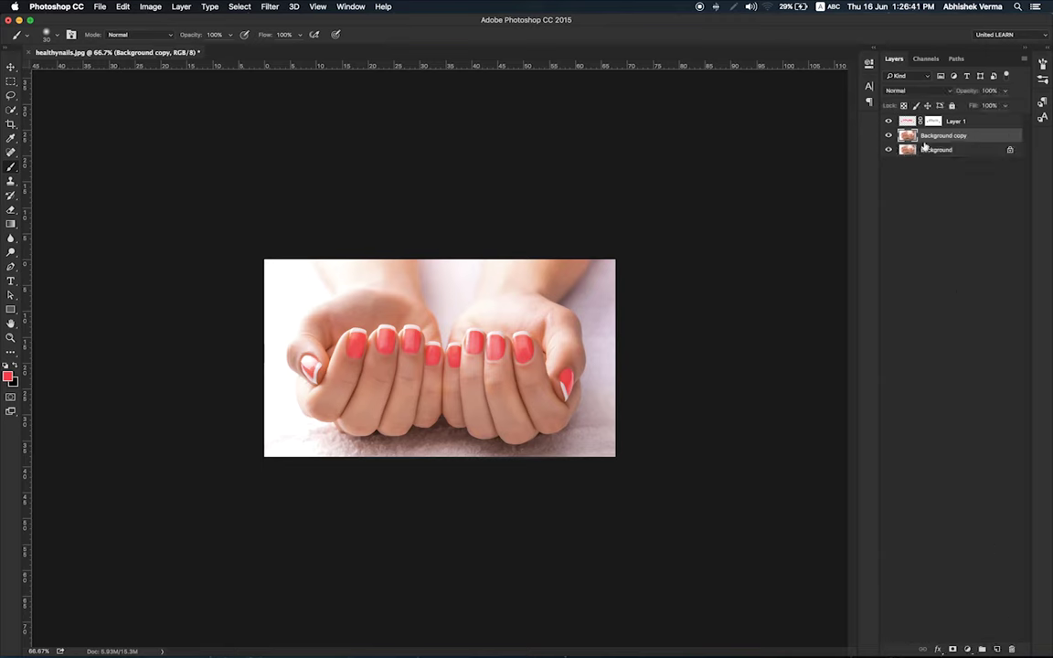
pyautogui.moveTo(905, 134); pyautogui.dragTo(934, 125)
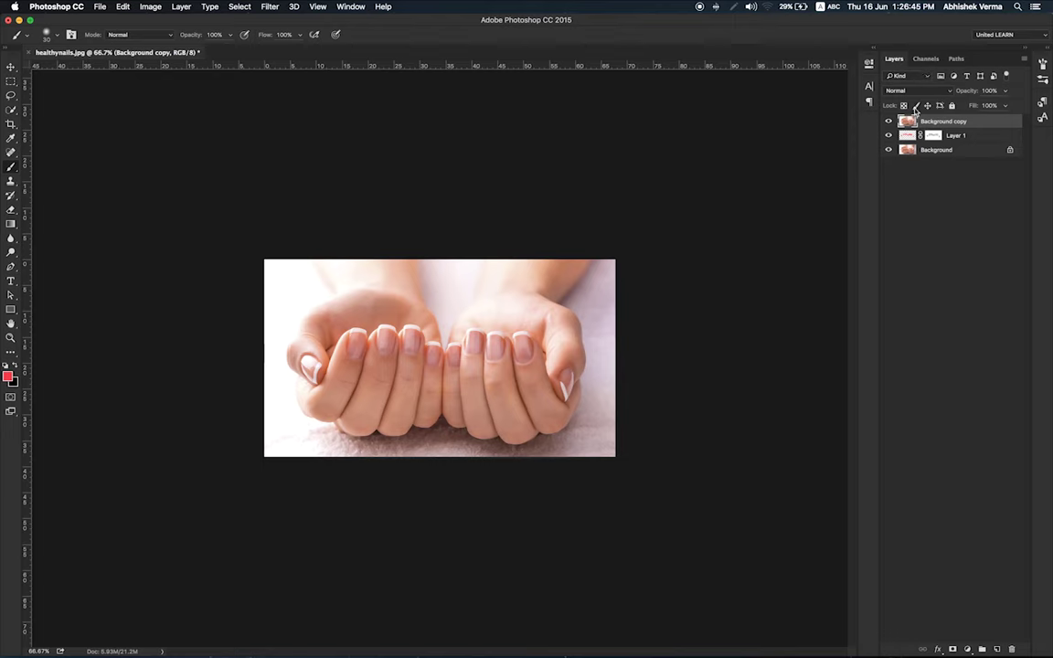
# Step: Duplicate the Blue channel as a Blue copy channel in the Channels panel
pyautogui.click(925, 58)
pyautogui.click(938, 114)
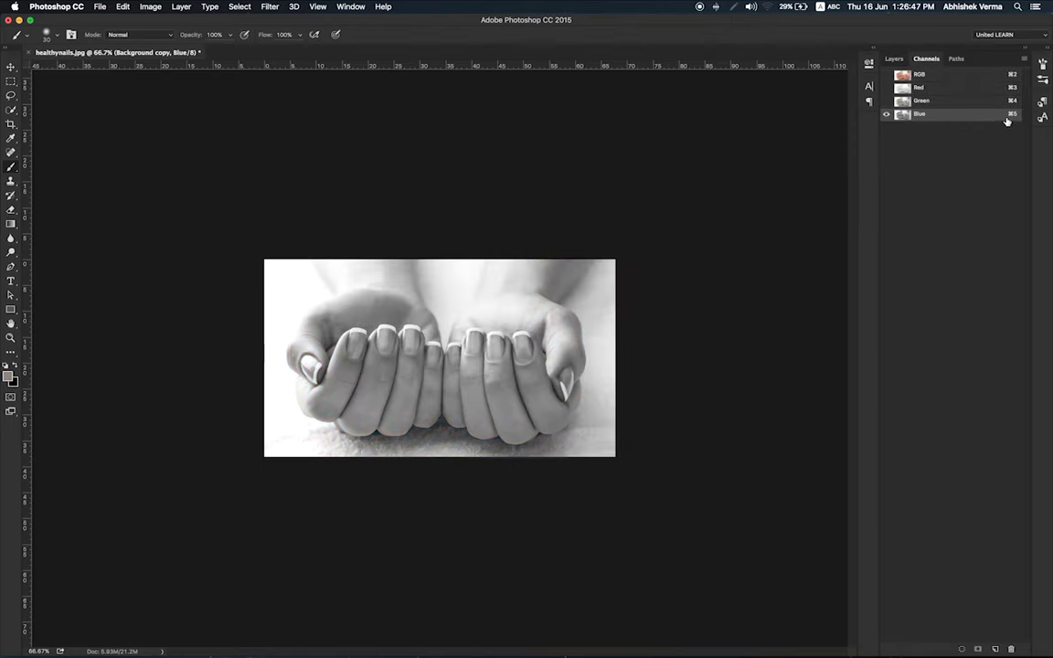
pyautogui.moveTo(1007, 120); pyautogui.dragTo(999, 504)
pyautogui.moveTo(936, 115); pyautogui.dragTo(997, 650)
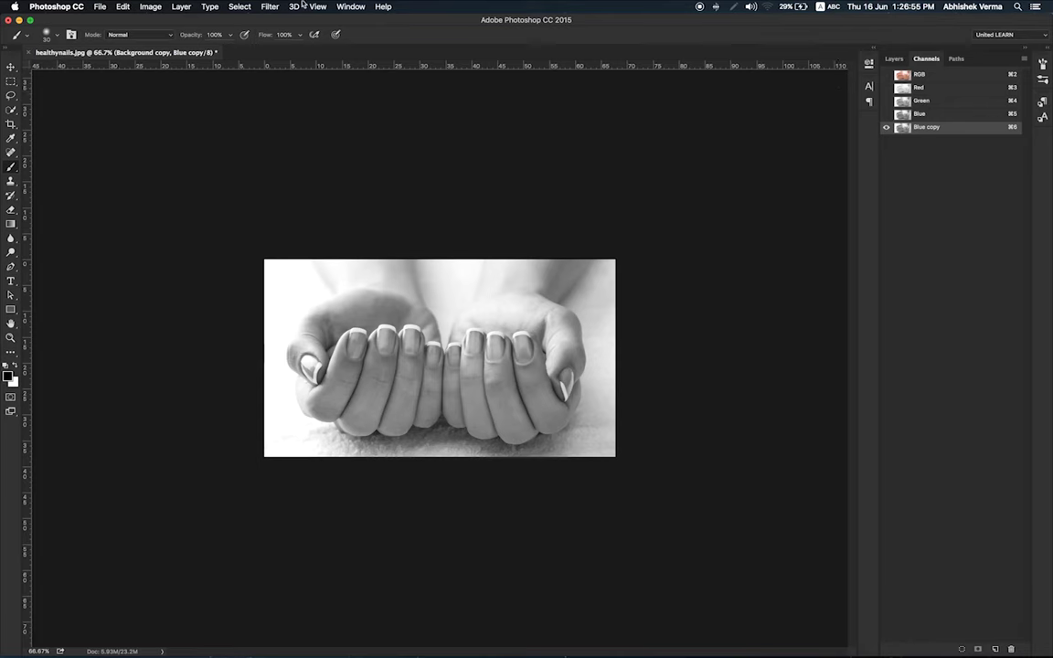
pyautogui.click(151, 8)
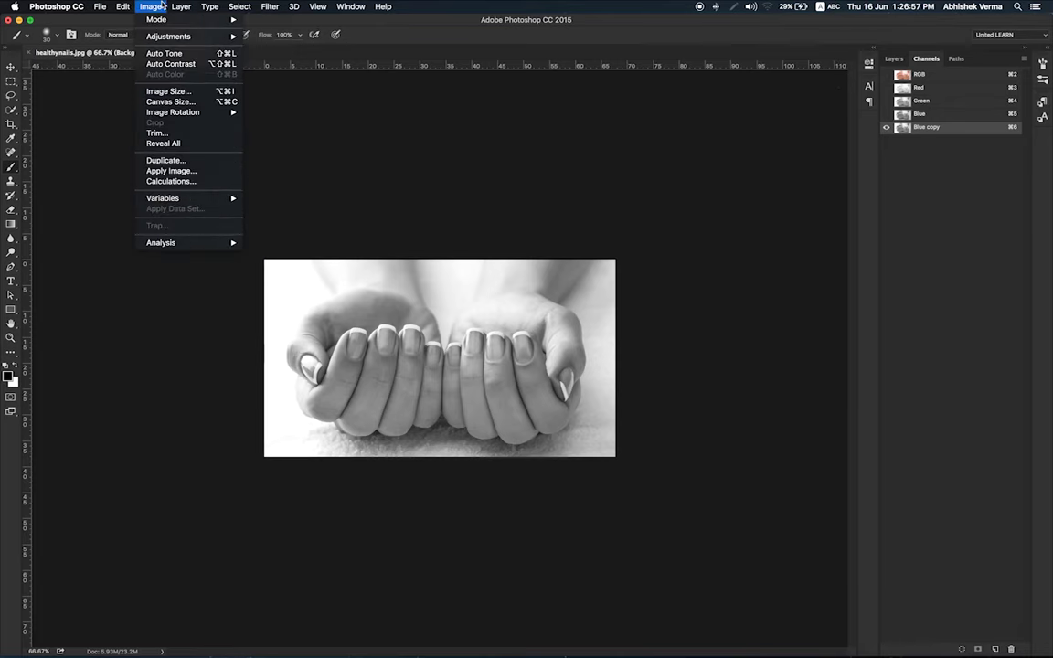
pyautogui.moveTo(168, 36)
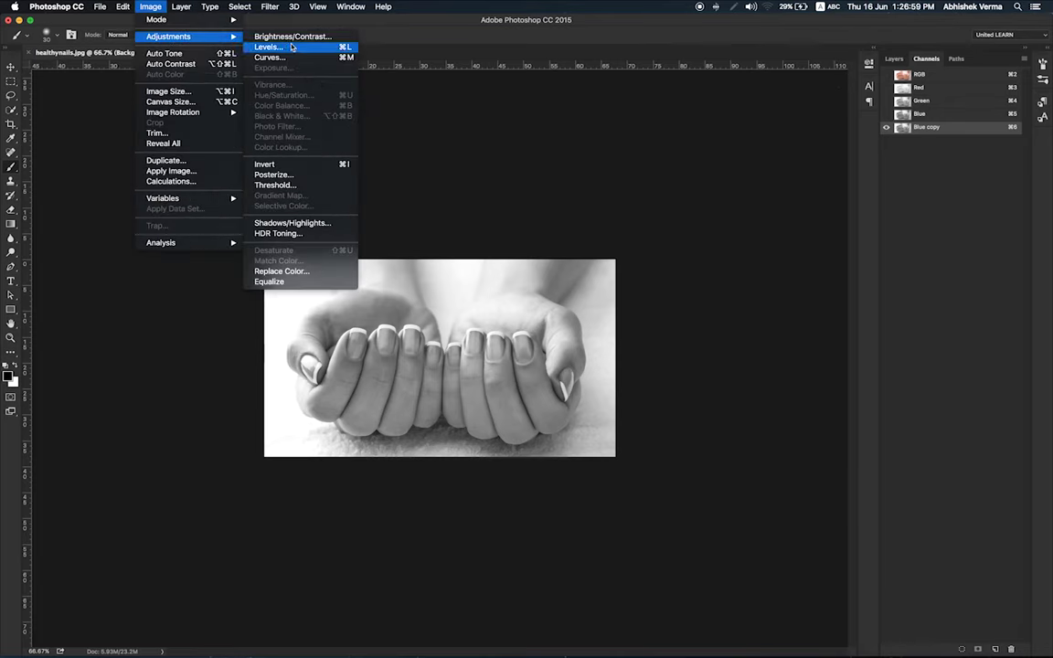
# Step: Apply Levels to the Blue copy channel with black input 51 and midtones 0.30
pyautogui.click(289, 47)
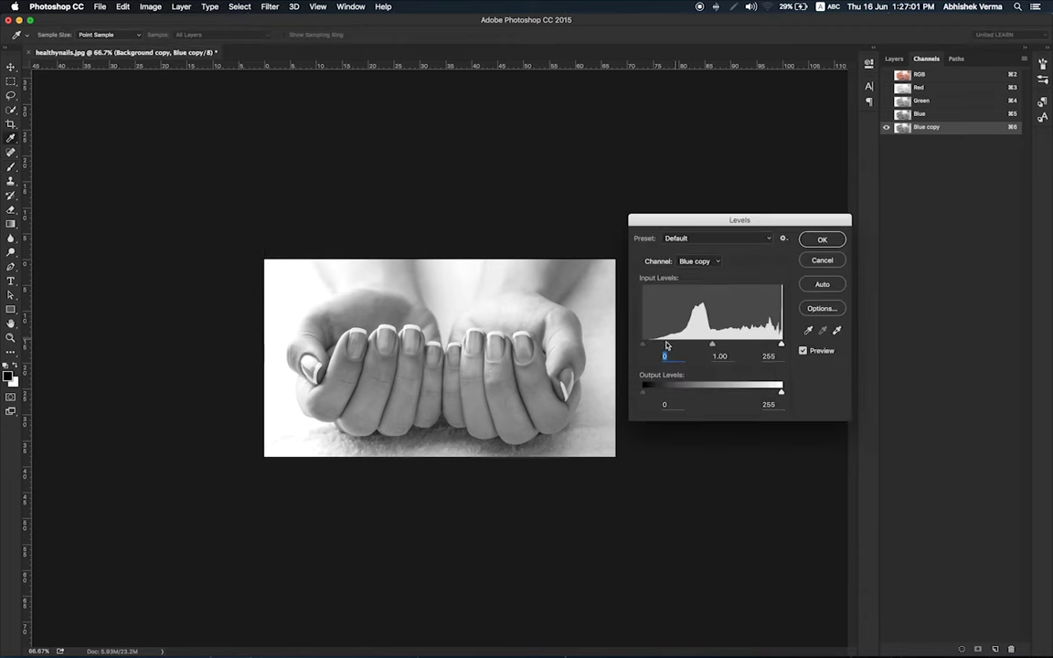
pyautogui.moveTo(643, 345)
pyautogui.mouseDown()
pyautogui.moveTo(742, 344)
pyautogui.moveTo(672, 349)
pyautogui.mouseUp()
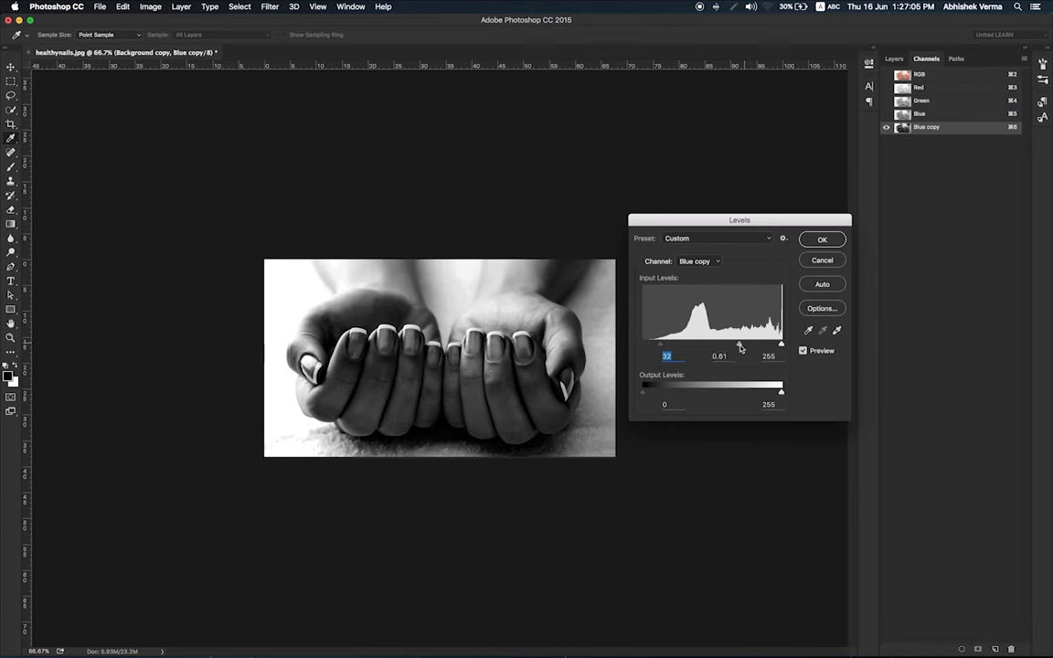
pyautogui.moveTo(740, 347)
pyautogui.mouseDown()
pyautogui.moveTo(724, 347)
pyautogui.moveTo(759, 344)
pyautogui.mouseUp()
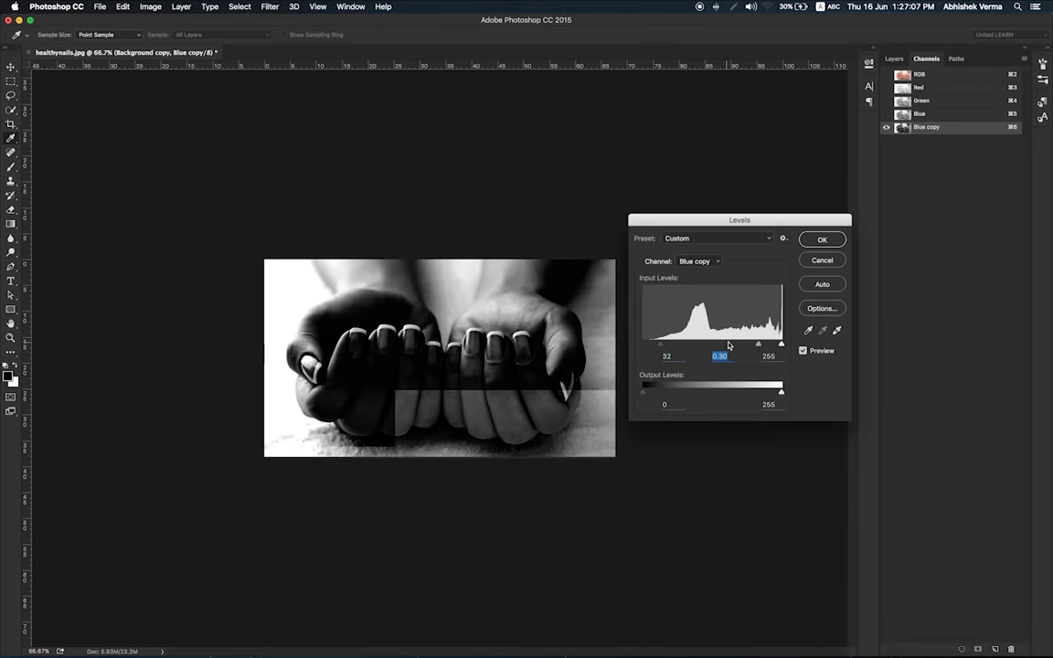
pyautogui.moveTo(666, 345); pyautogui.dragTo(677, 345)
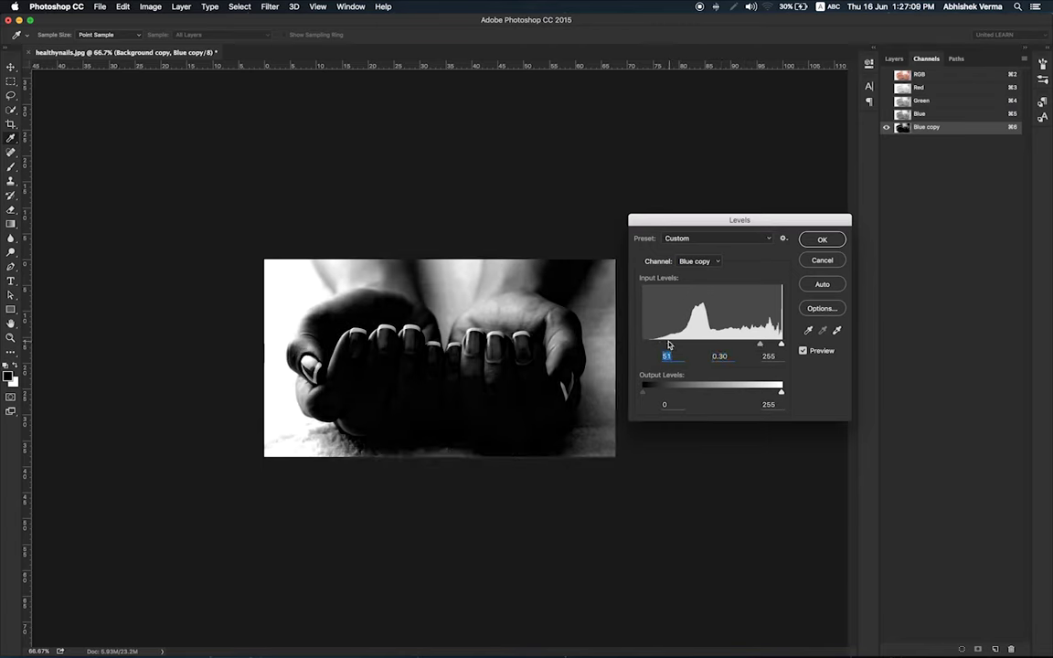
pyautogui.click(822, 240)
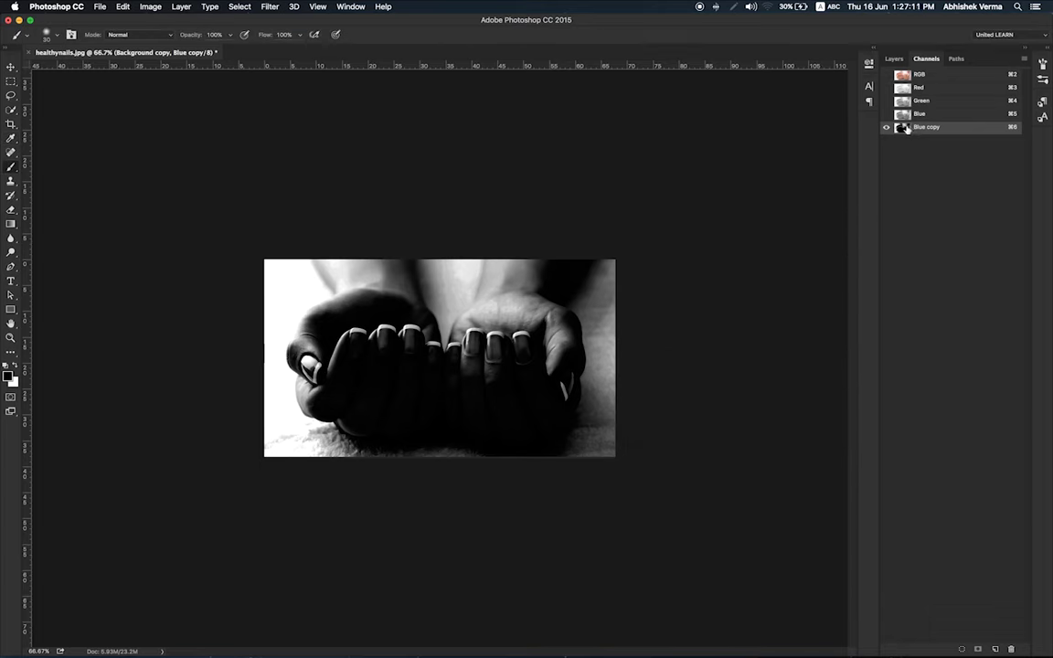
# Step: Load the Blue copy channel as a selection and add a coral-red Solid Color fill layer
pyautogui.keyDown('super'); pyautogui.click(902, 128); pyautogui.keyUp('super')
pyautogui.click(896, 60)
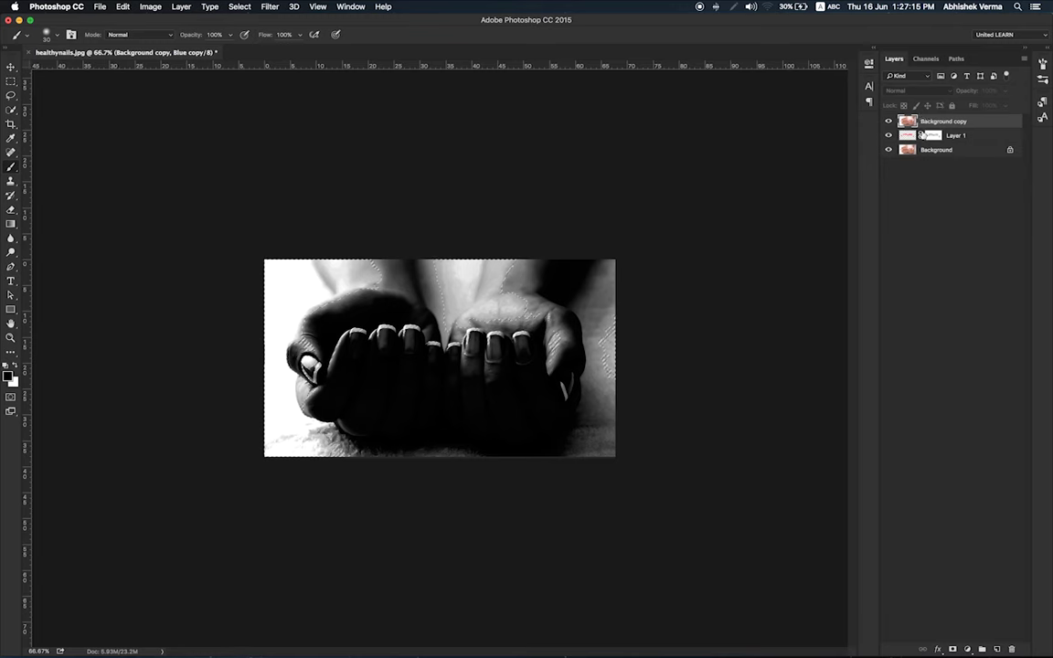
pyautogui.click(937, 151)
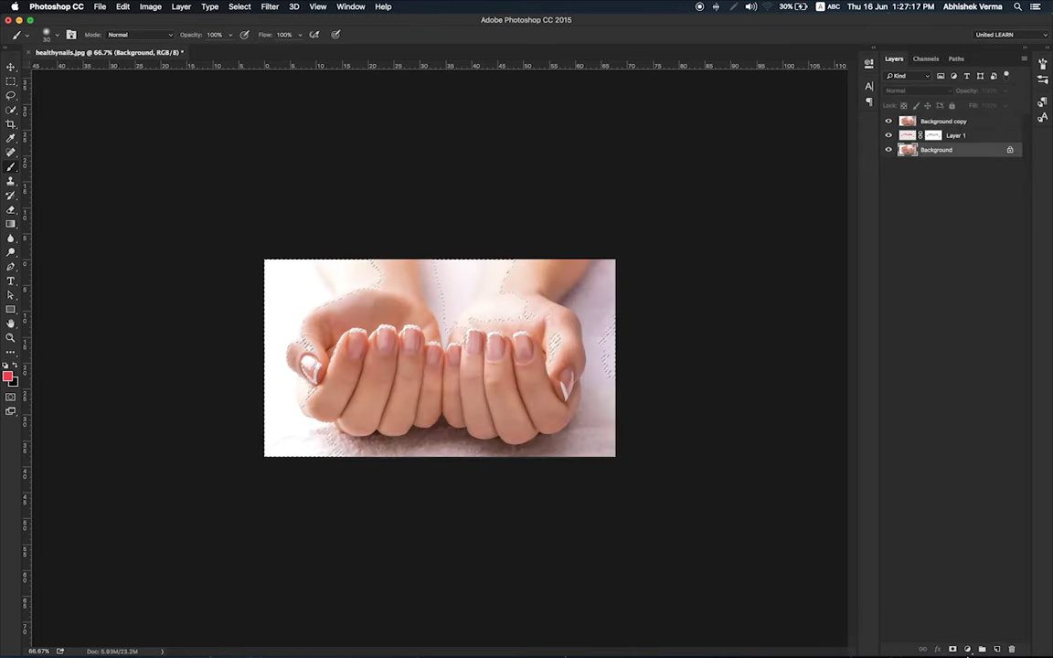
pyautogui.click(967, 649)
pyautogui.click(1007, 441)
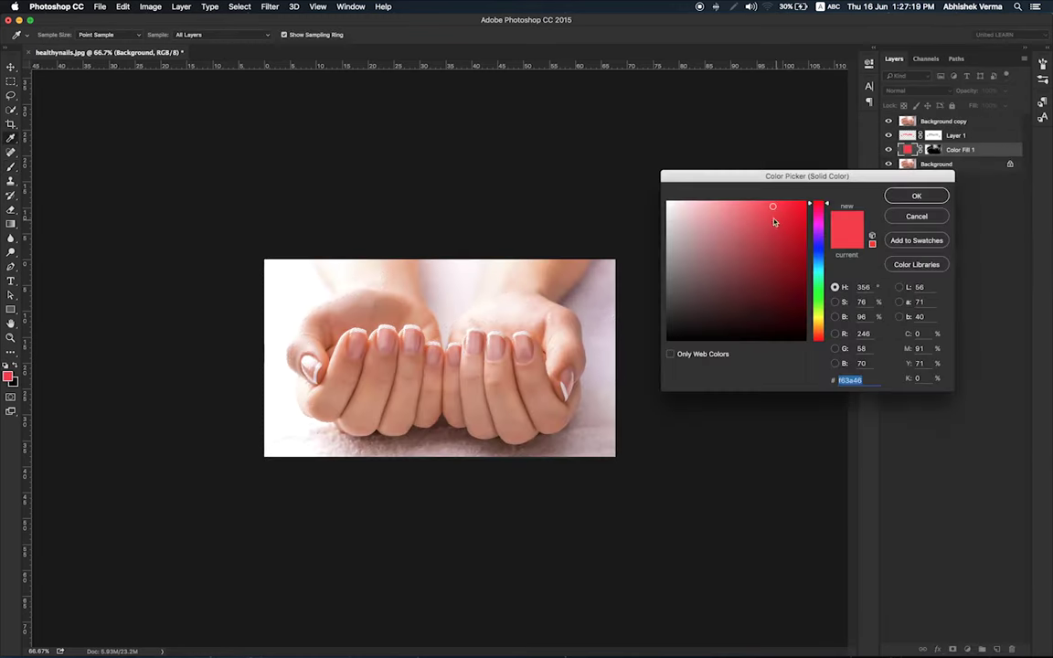
pyautogui.click(905, 194)
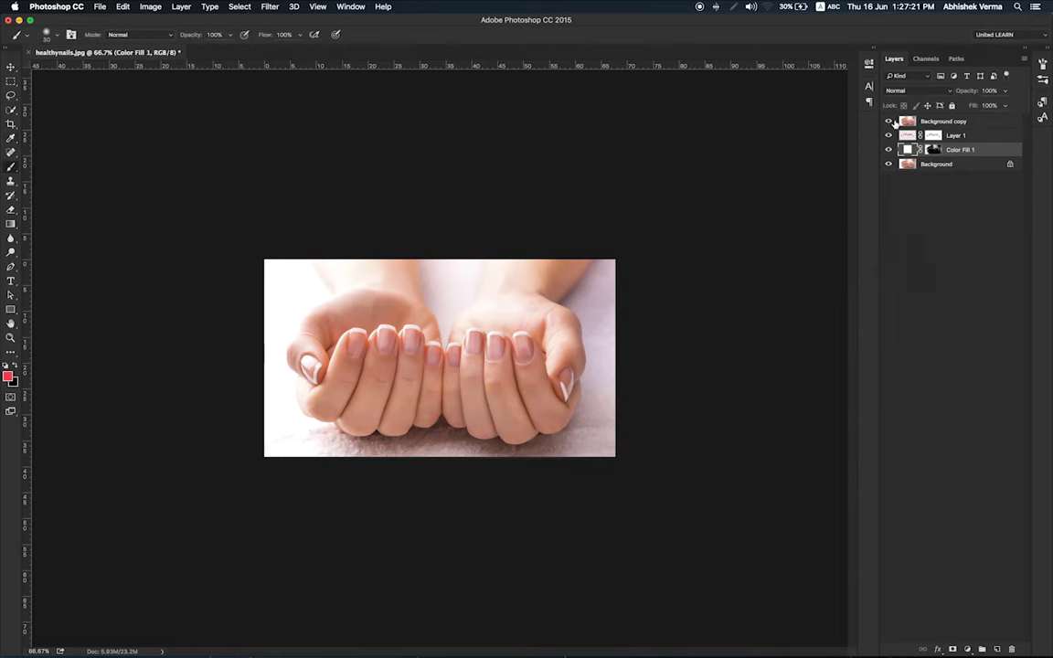
# Step: Hide Background copy, move Color Fill 1 above Layer 1, and compare the nails with fill toggled
pyautogui.click(889, 121)
pyautogui.moveTo(951, 151); pyautogui.dragTo(932, 133)
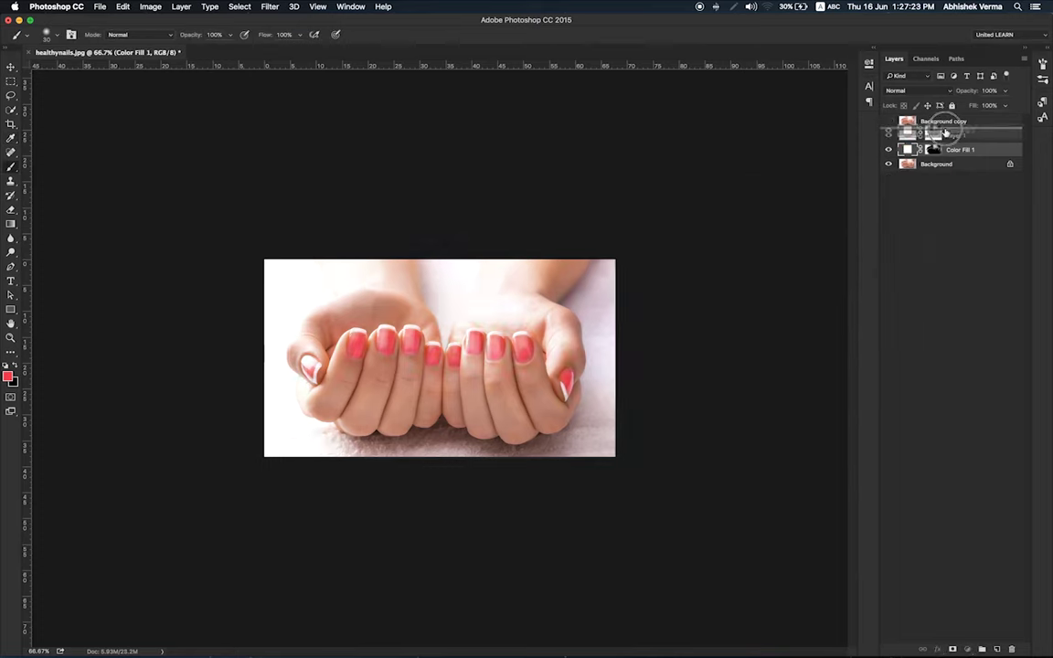
pyautogui.click(889, 135)
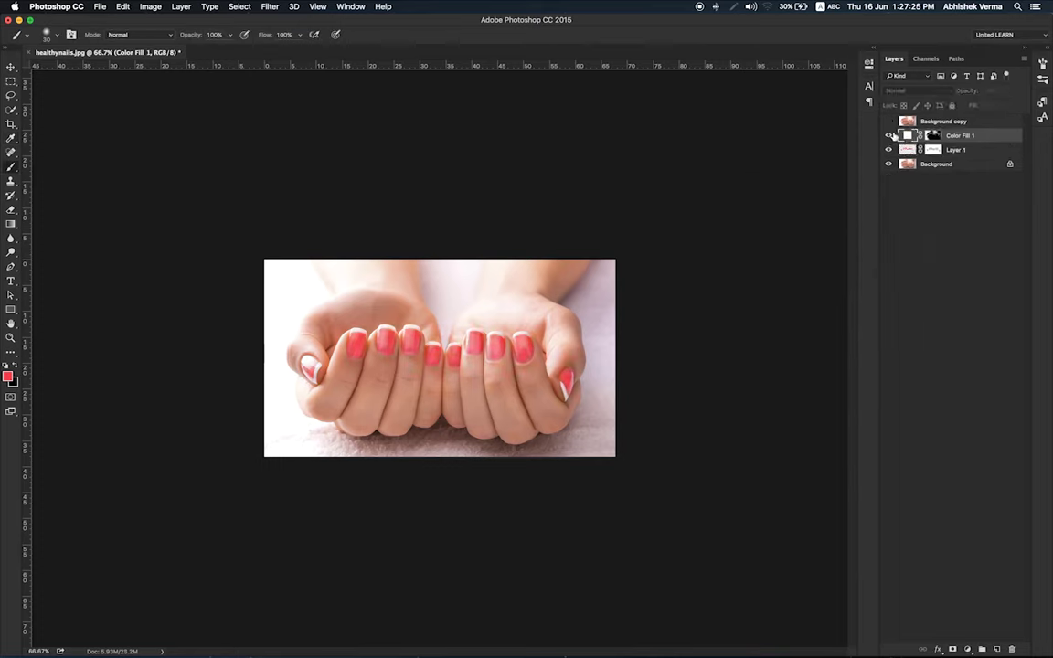
pyautogui.click(888, 135)
pyautogui.click(889, 135)
pyautogui.click(896, 135)
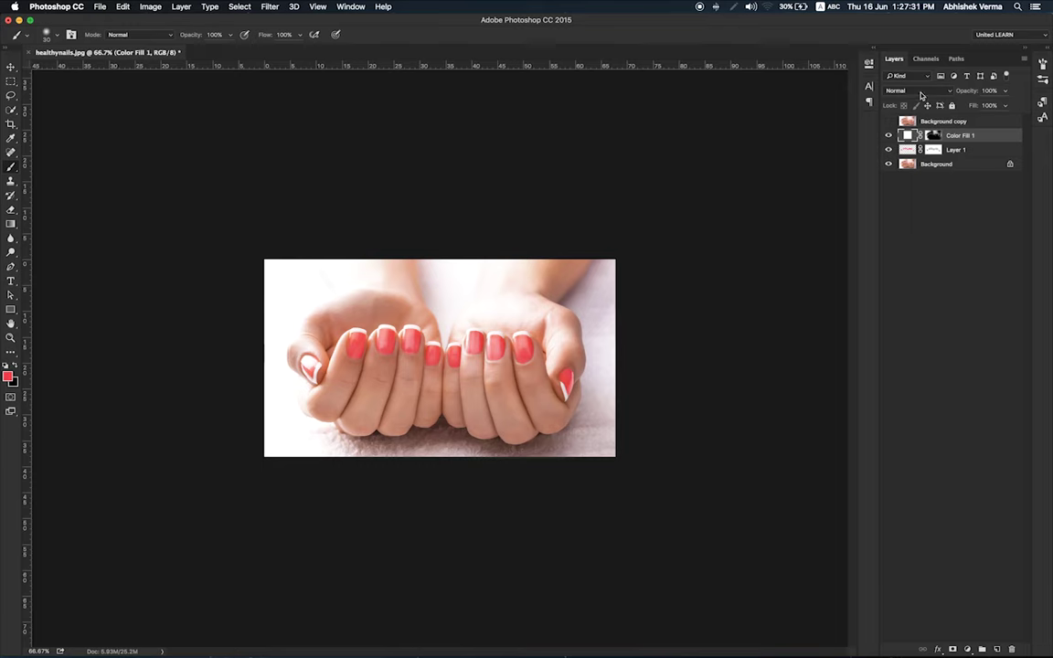
# Step: Apply a 2.2-pixel Gaussian Blur to Layer 1, then select Color Fill 1
pyautogui.click(952, 150)
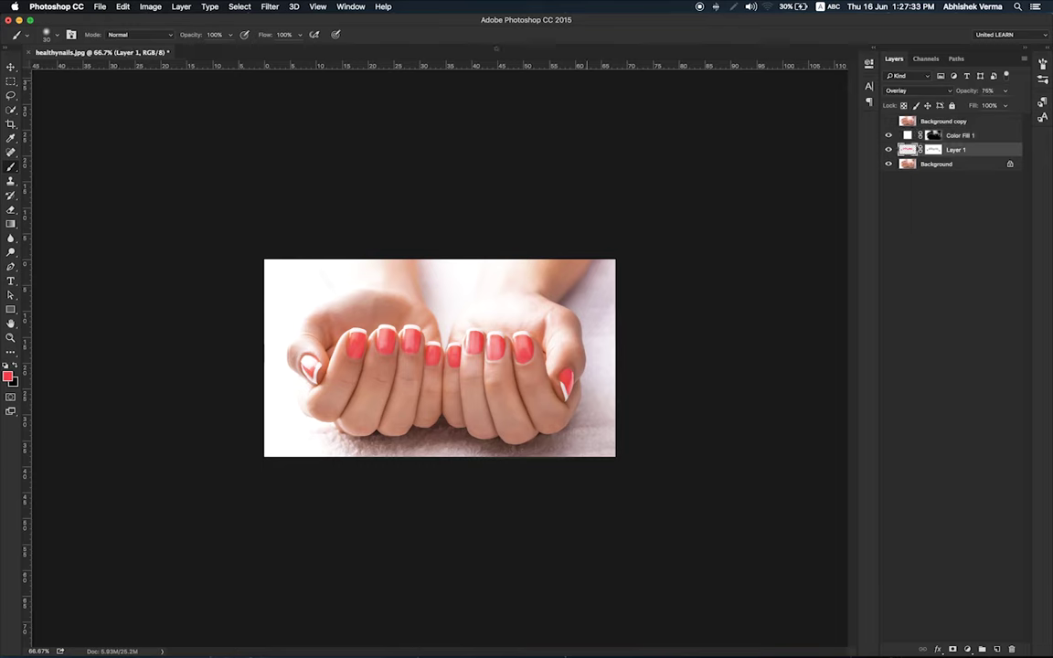
pyautogui.click(265, 6)
pyautogui.moveTo(275, 138)
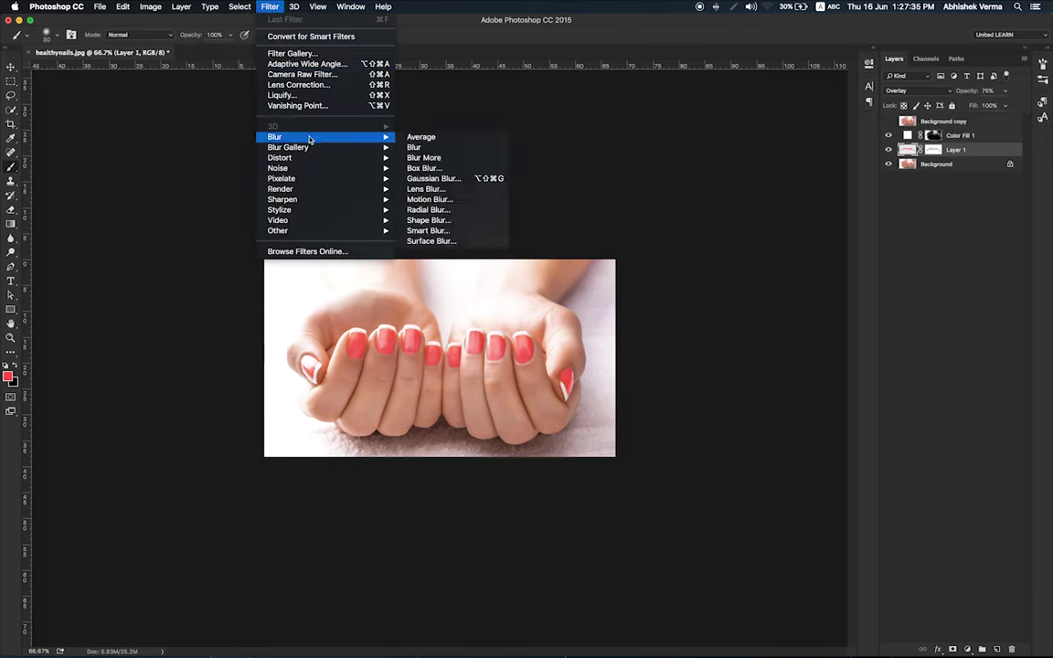
pyautogui.click(472, 180)
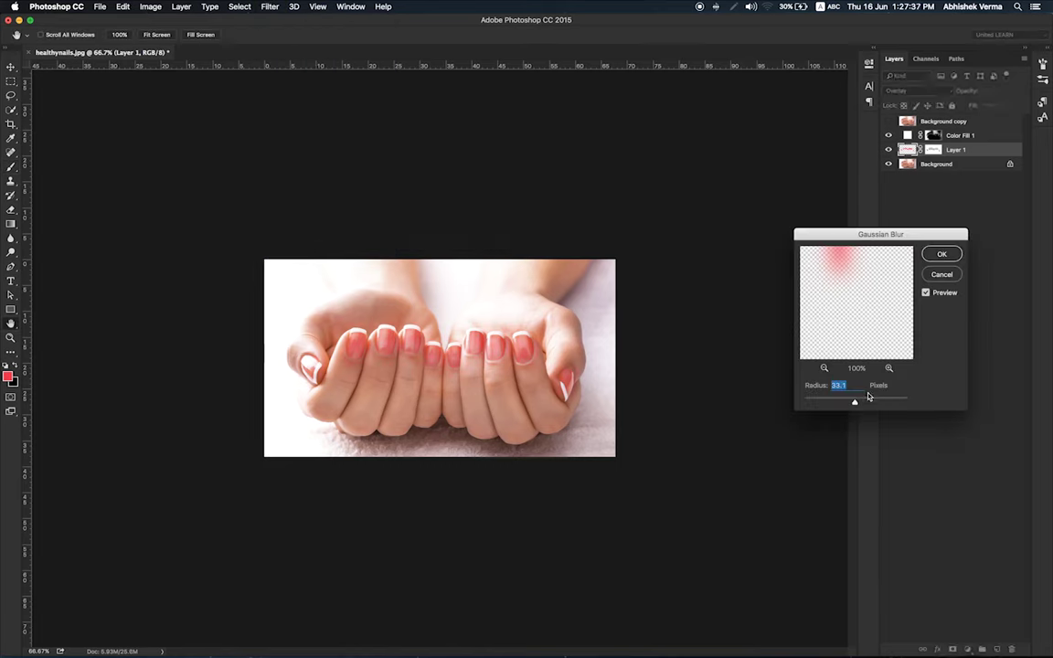
pyautogui.moveTo(862, 399); pyautogui.dragTo(817, 404)
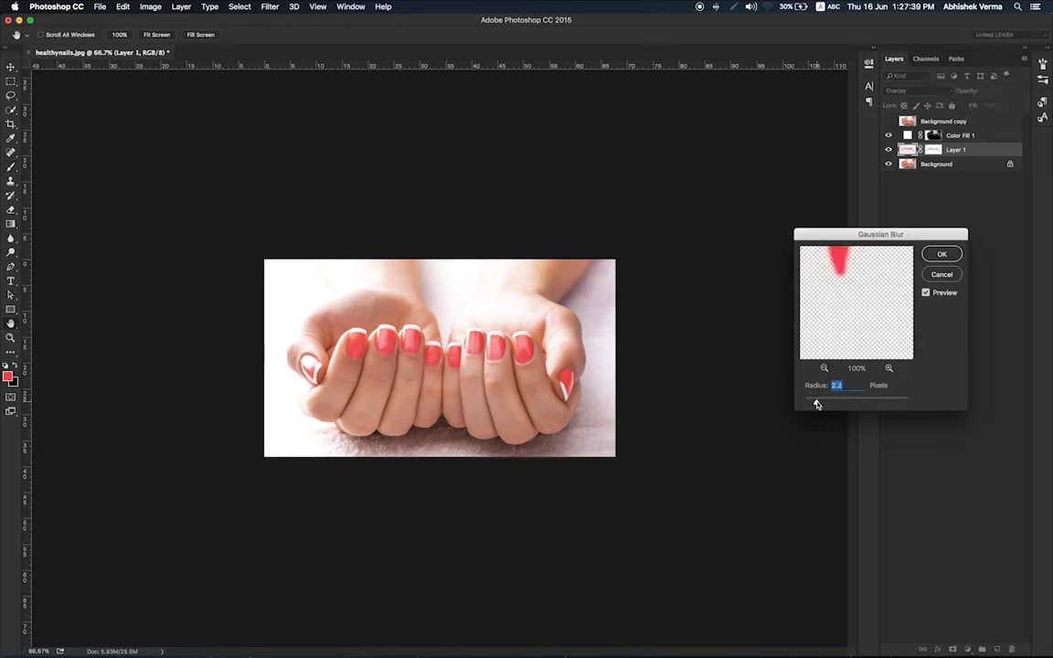
pyautogui.click(940, 255)
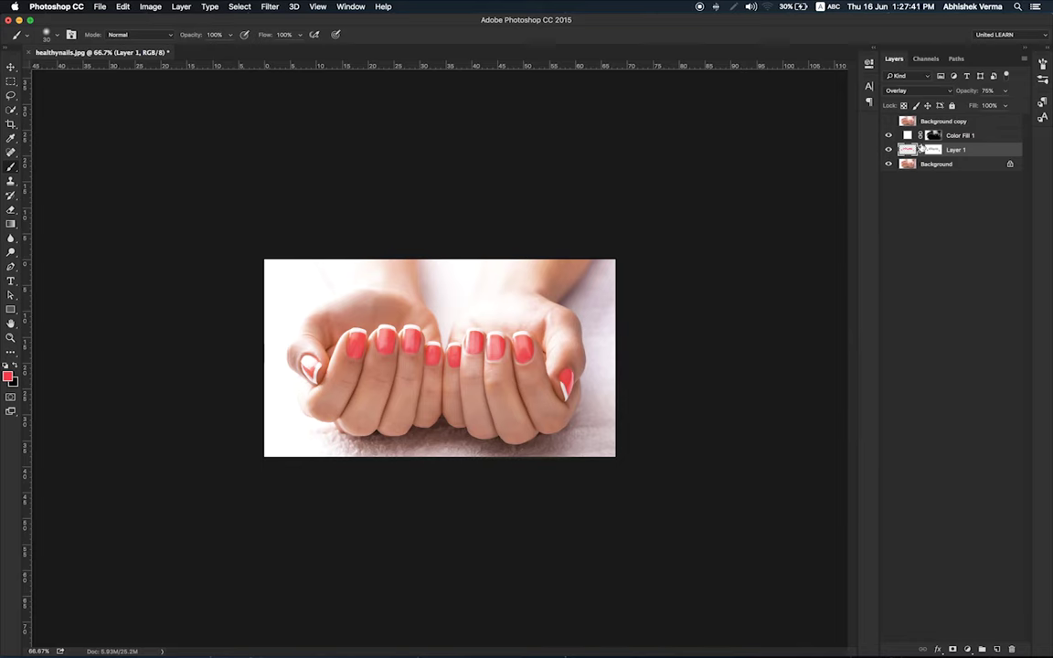
pyautogui.click(973, 136)
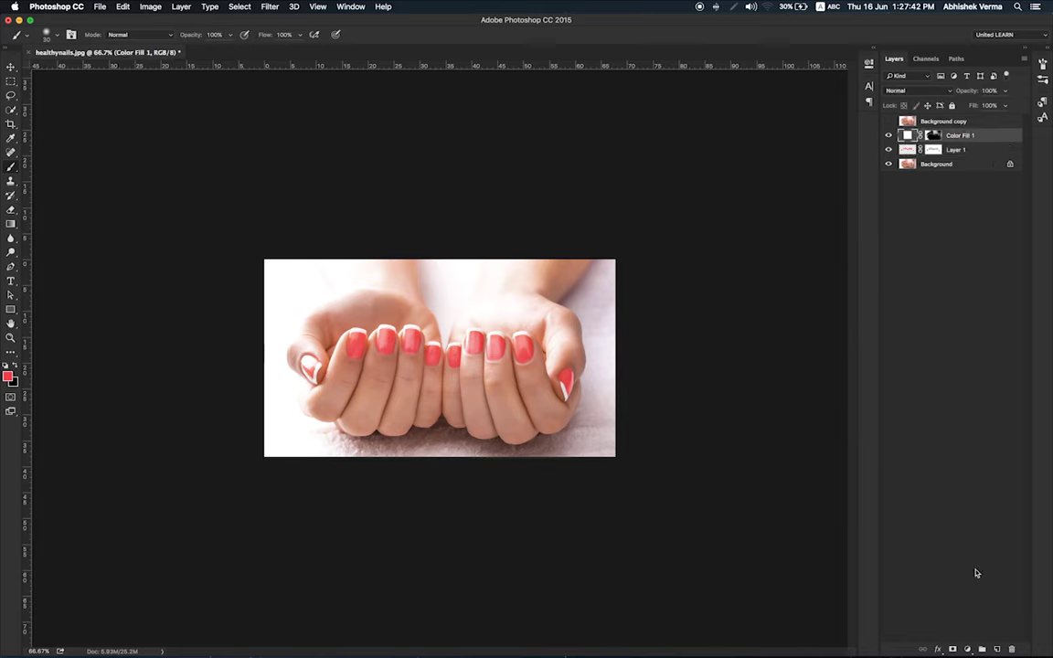
# Step: Add a Brightness/Contrast layer with brightness 3 and contrast 16 above Color Fill 1
pyautogui.click(967, 647)
pyautogui.press('Escape')
pyautogui.moveTo(779, 123); pyautogui.dragTo(777, 124)
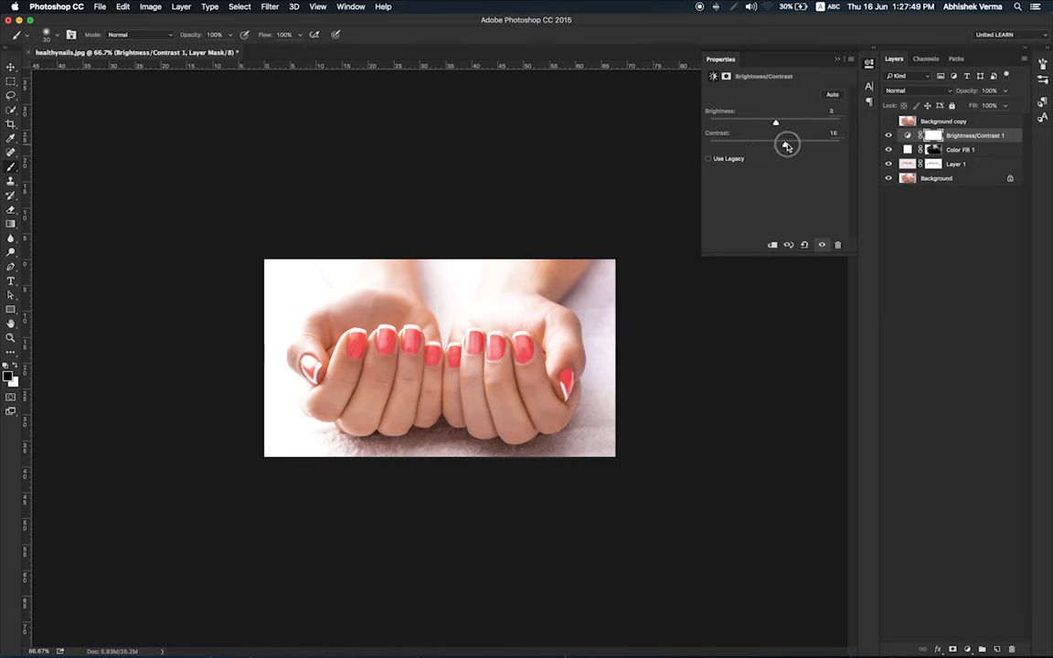
pyautogui.click(836, 61)
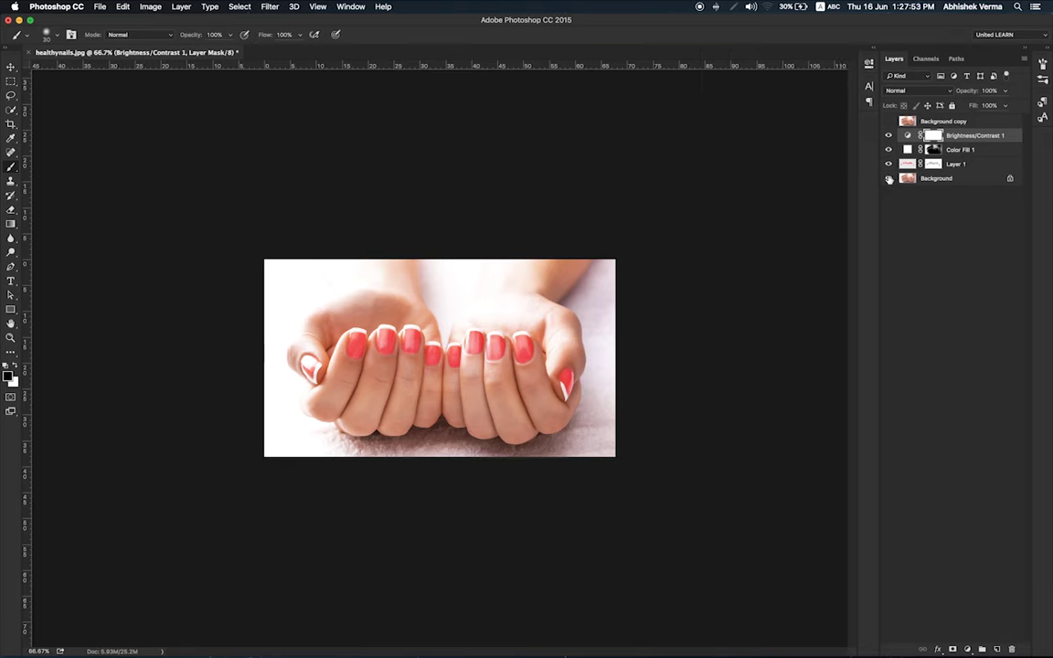
pyautogui.keyDown('alt'); pyautogui.click(889, 179); pyautogui.keyUp('alt')
pyautogui.keyDown('alt'); pyautogui.click(888, 179); pyautogui.keyUp('alt')
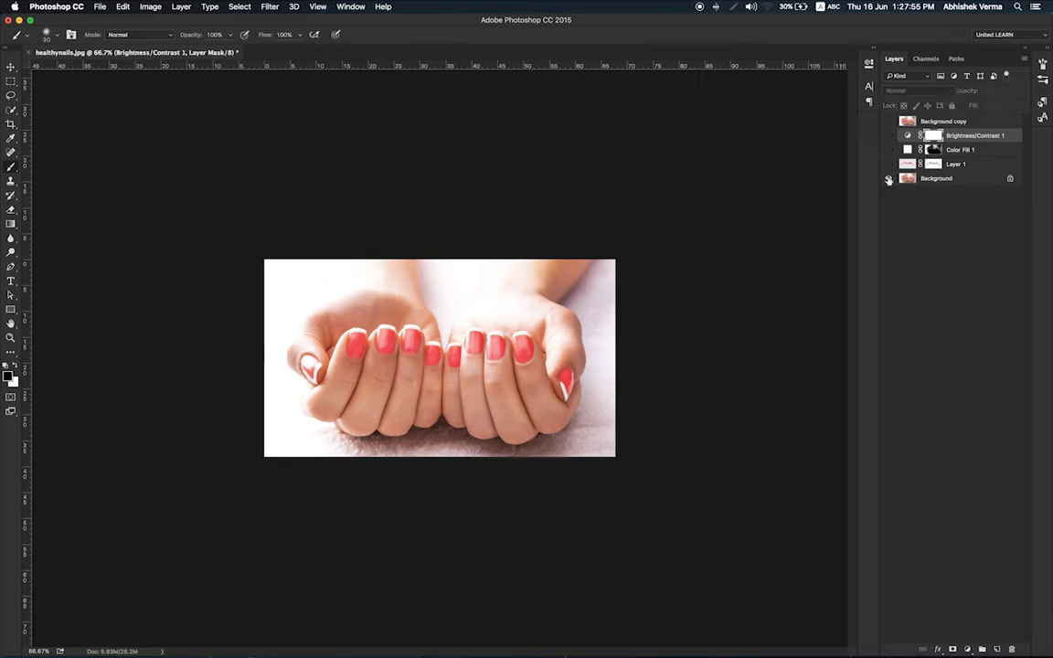
pyautogui.keyDown('alt'); pyautogui.click(888, 179); pyautogui.keyUp('alt')
pyautogui.click(889, 177)
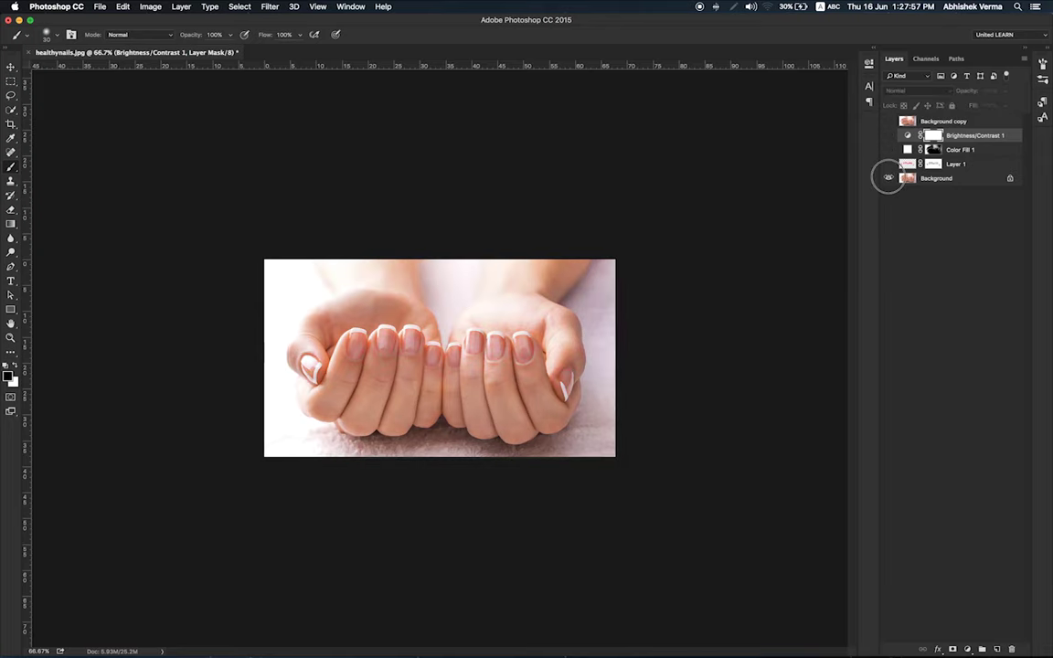